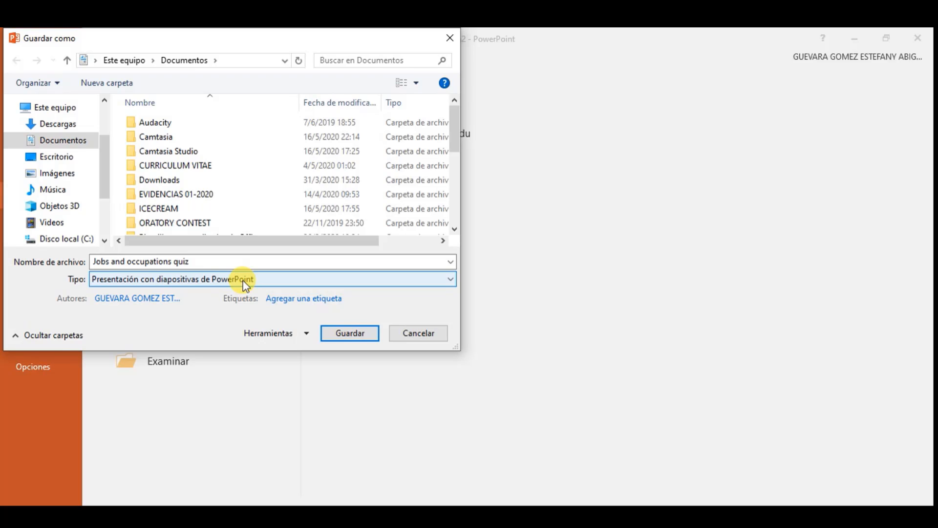
Dismiss PowerPoint's Save As dialog and leave Backstage to return to the quiz workbook
left_click(364, 337)
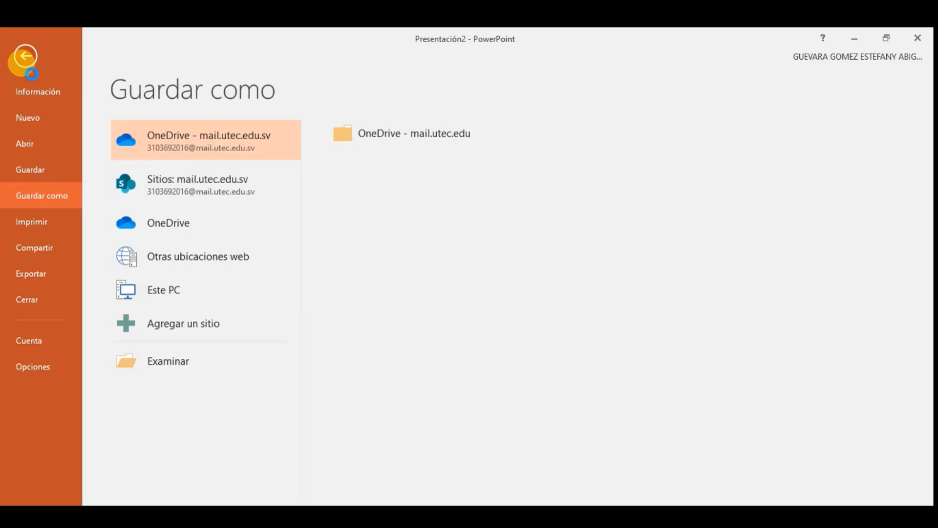
left_click(17, 47)
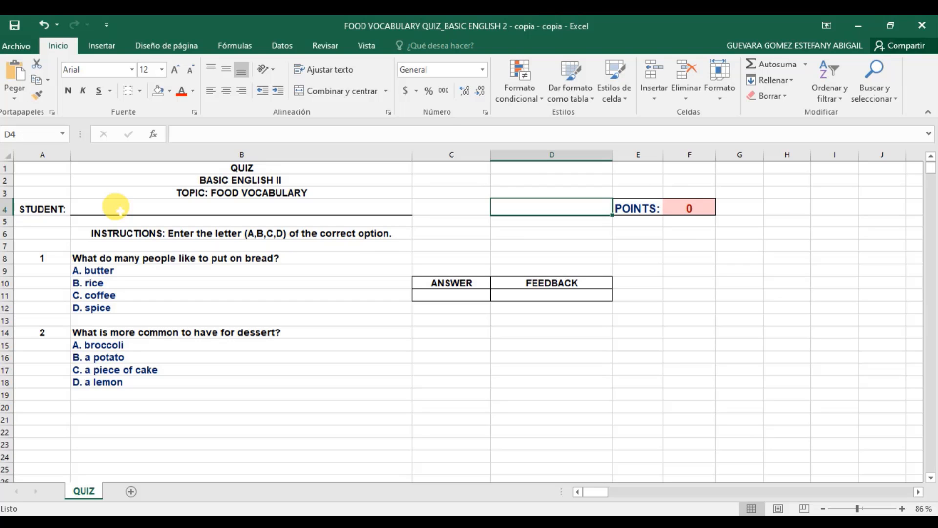
left_click(120, 229)
left_click(102, 258)
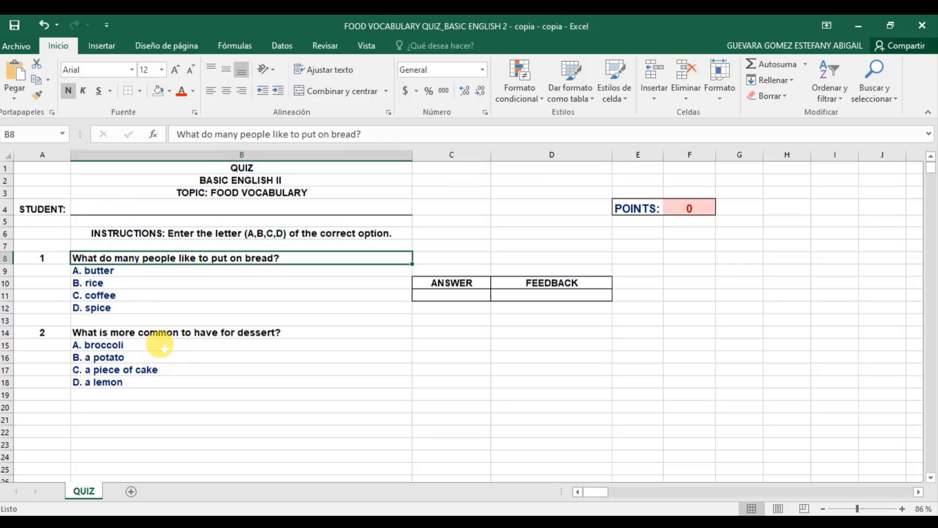
left_click(161, 334)
left_click(162, 344)
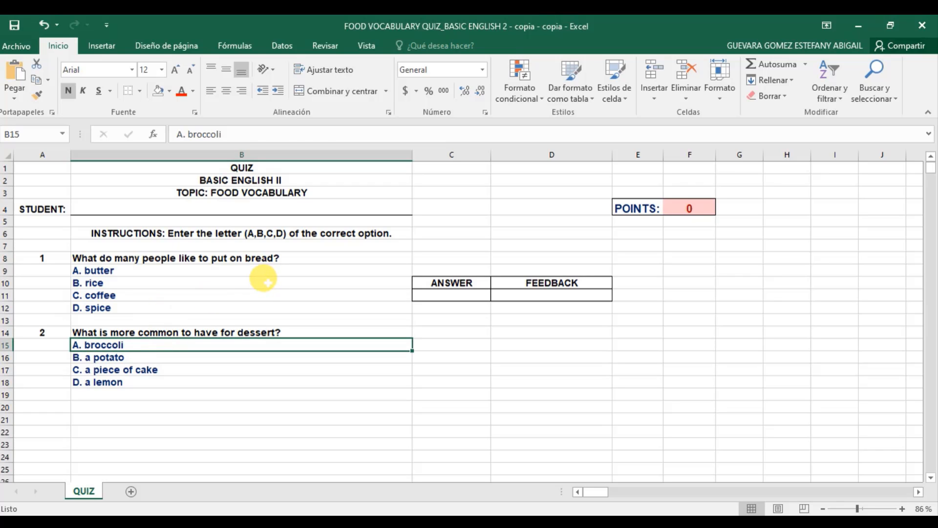
left_click(449, 282)
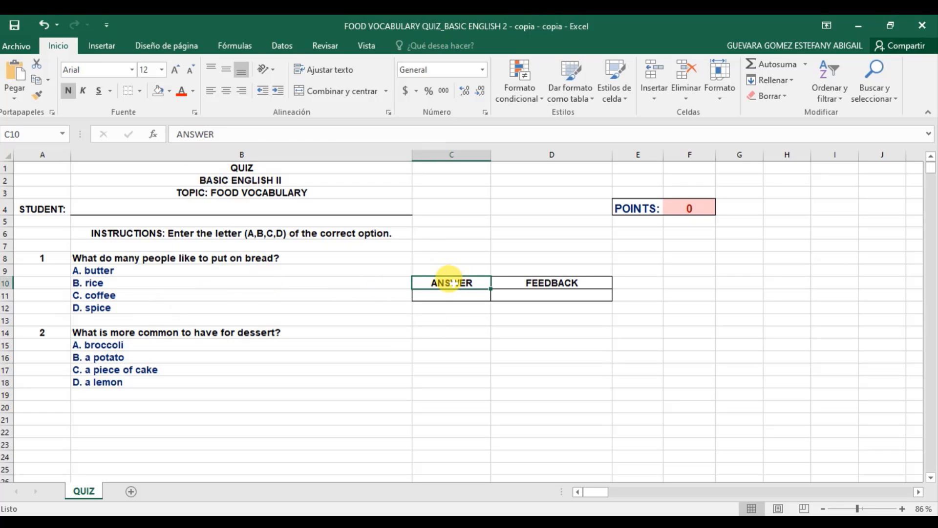
left_click_drag(449, 282, 570, 292)
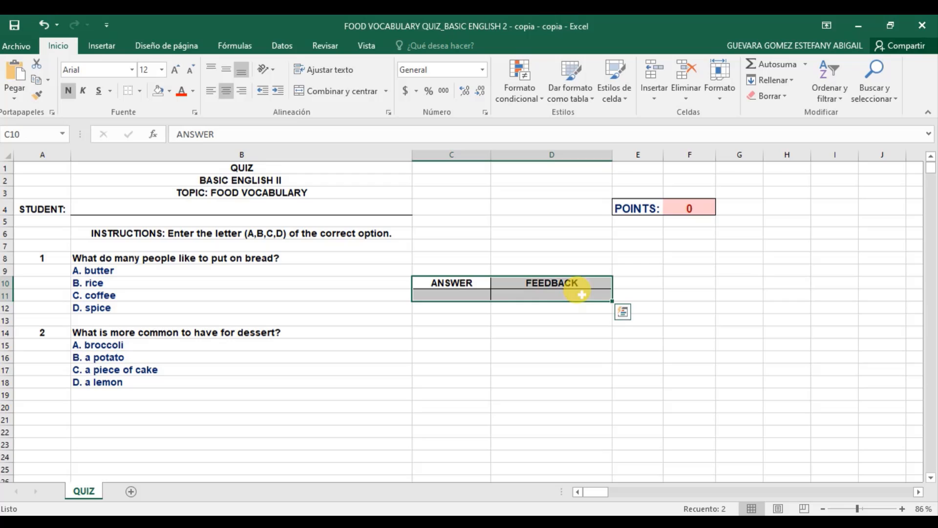
left_click(477, 318)
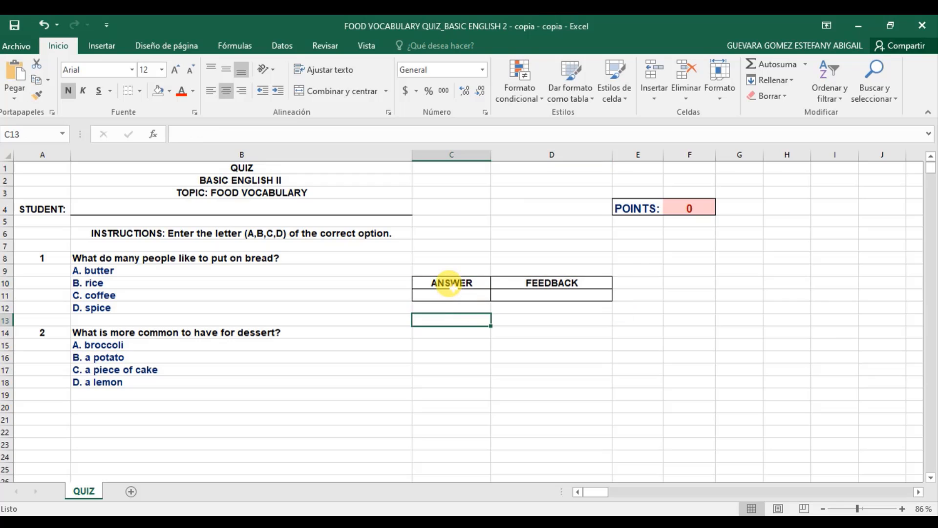
left_click(556, 279)
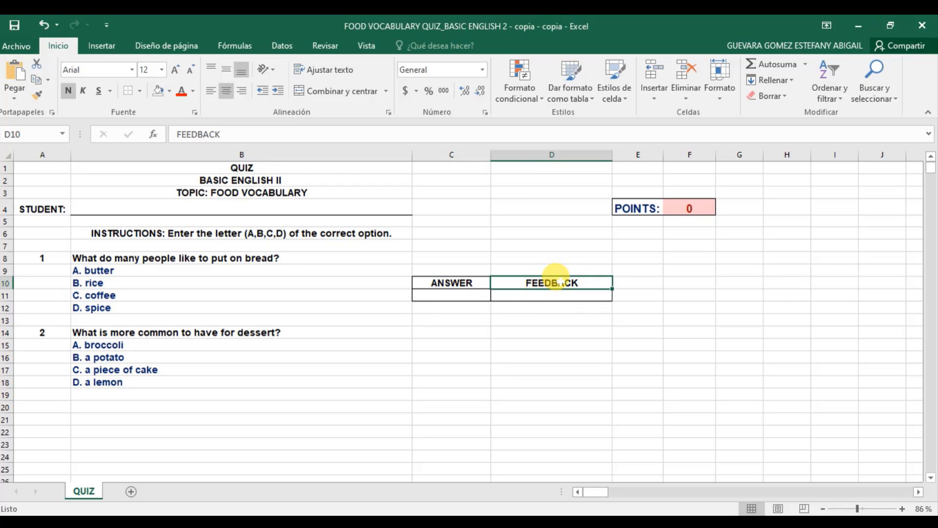
left_click(435, 282)
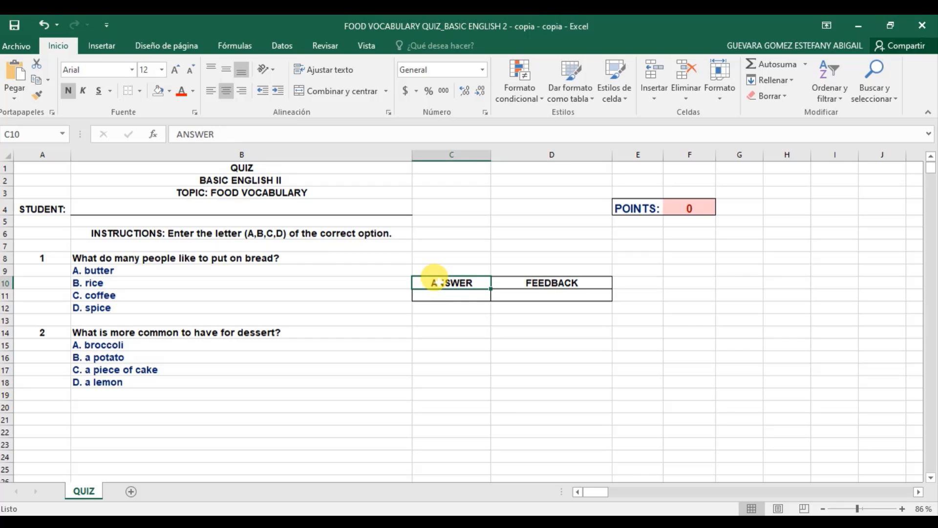
left_click(443, 292)
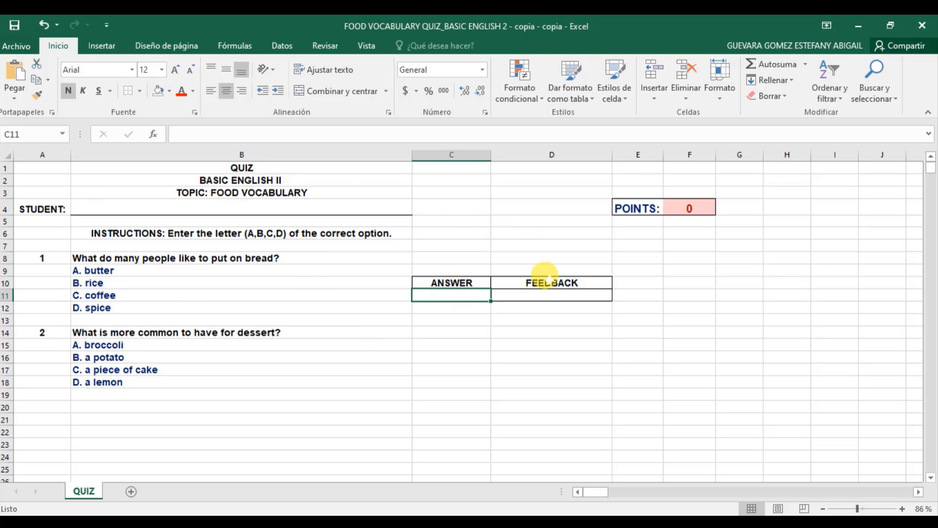
left_click(545, 295)
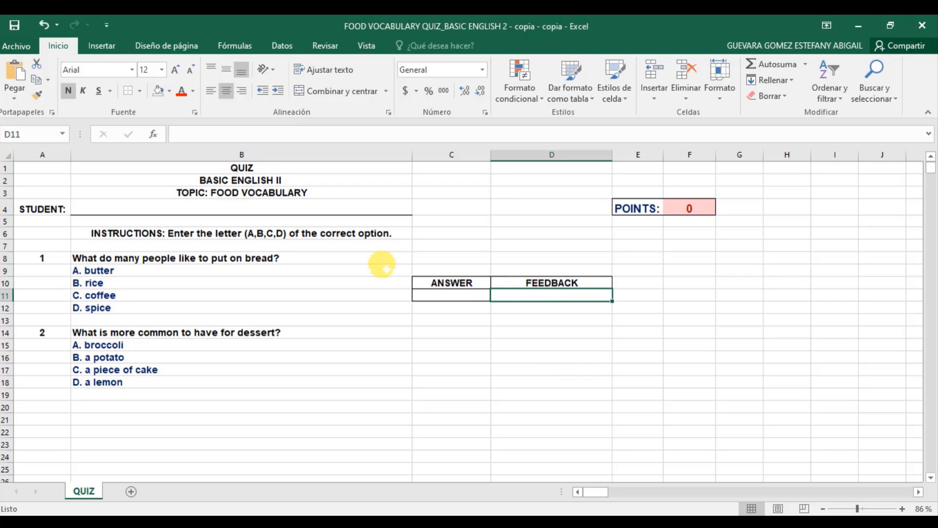
Begin D11's feedback formula as =SI(C11="A";"CORRECT"
double_click(547, 296)
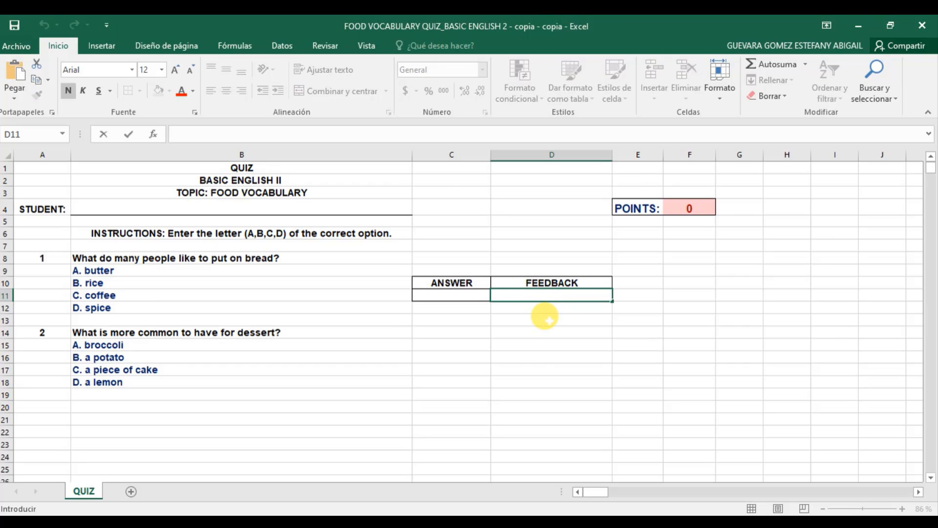
type("=")
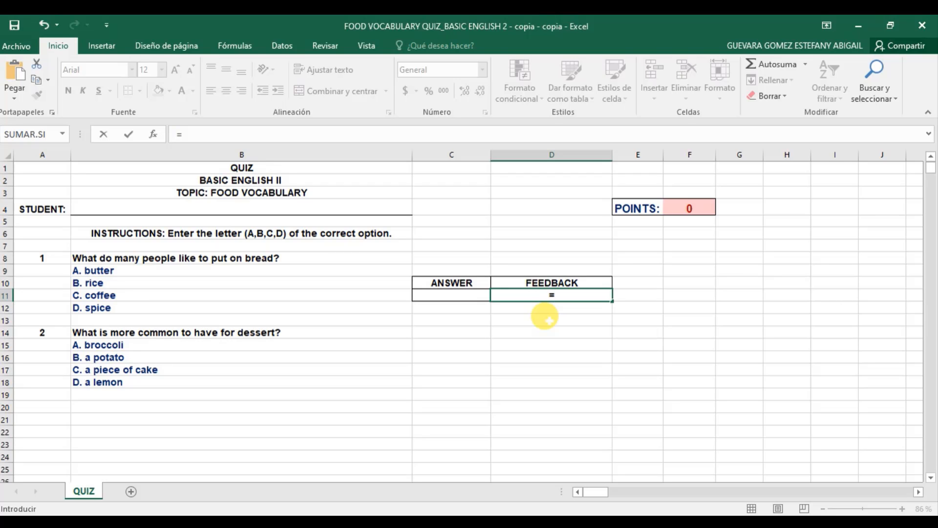
type("S")
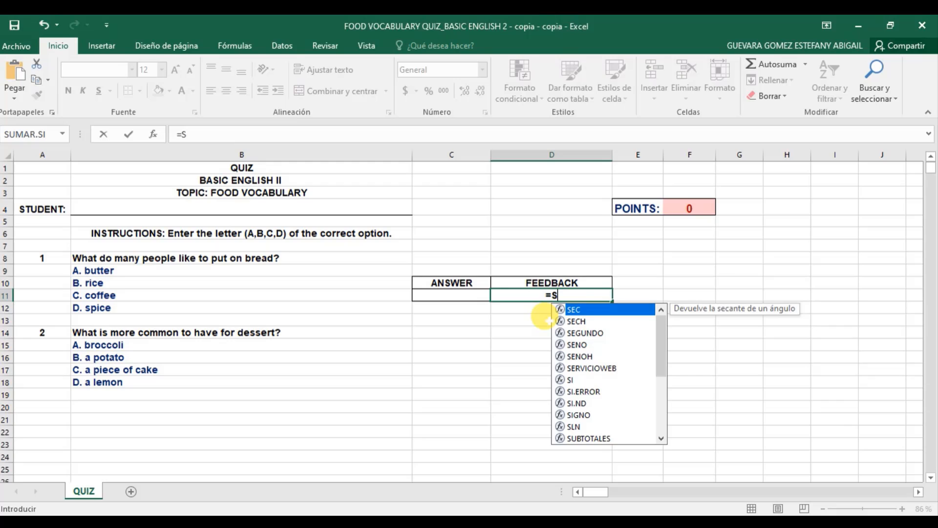
type("I")
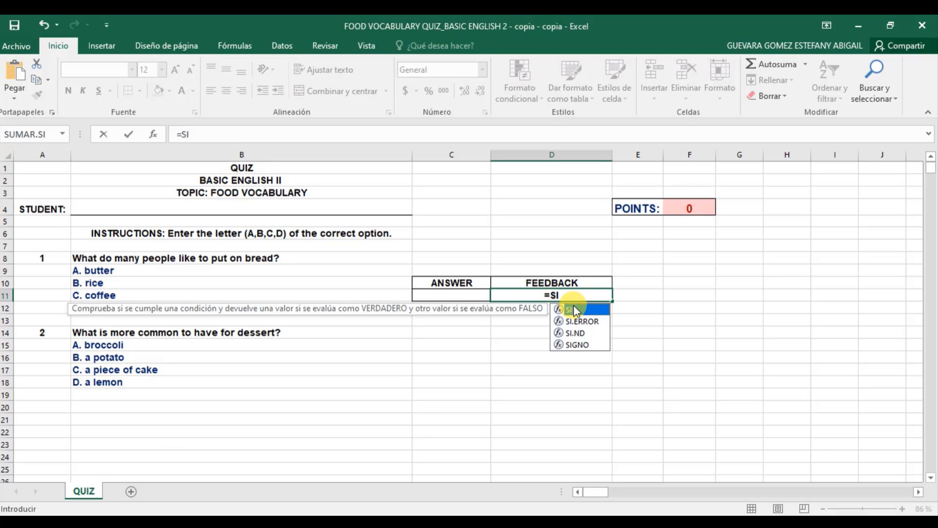
double_click(573, 311)
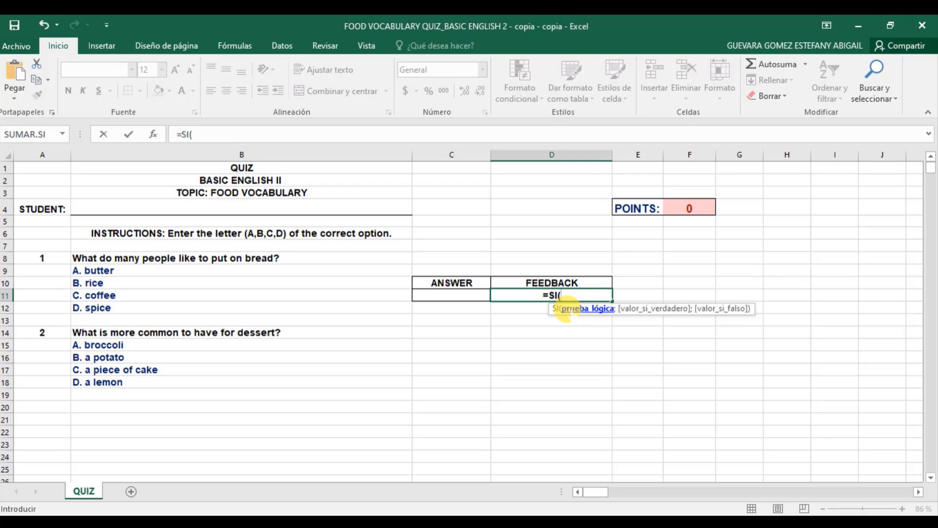
left_click(446, 295)
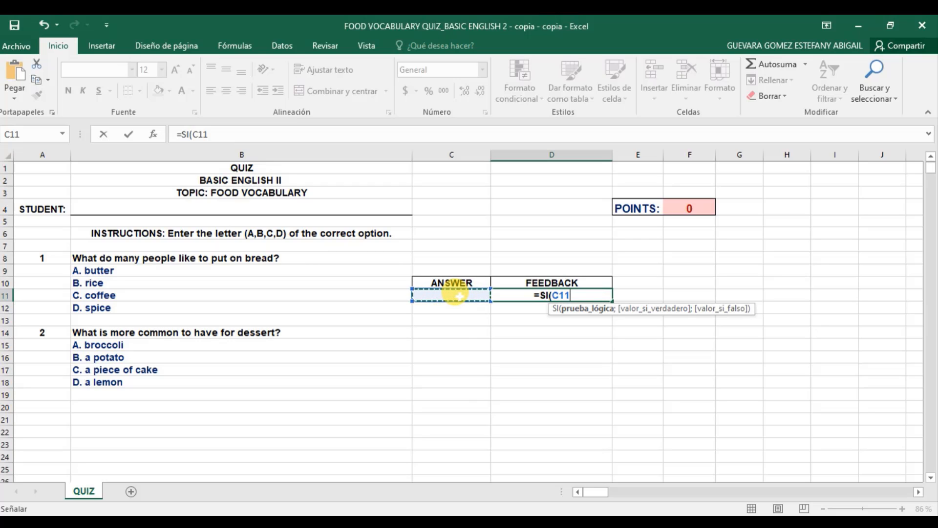
type("=")
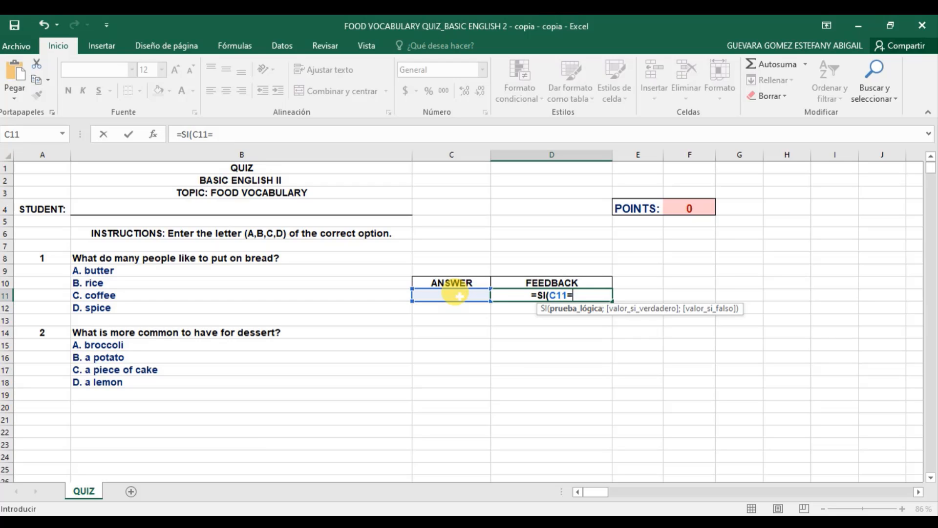
type("\"")
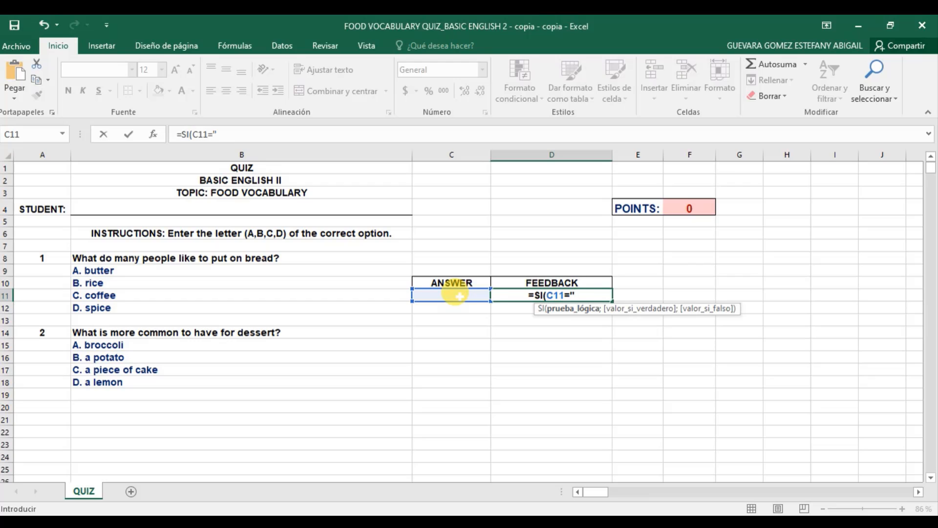
type("A\"")
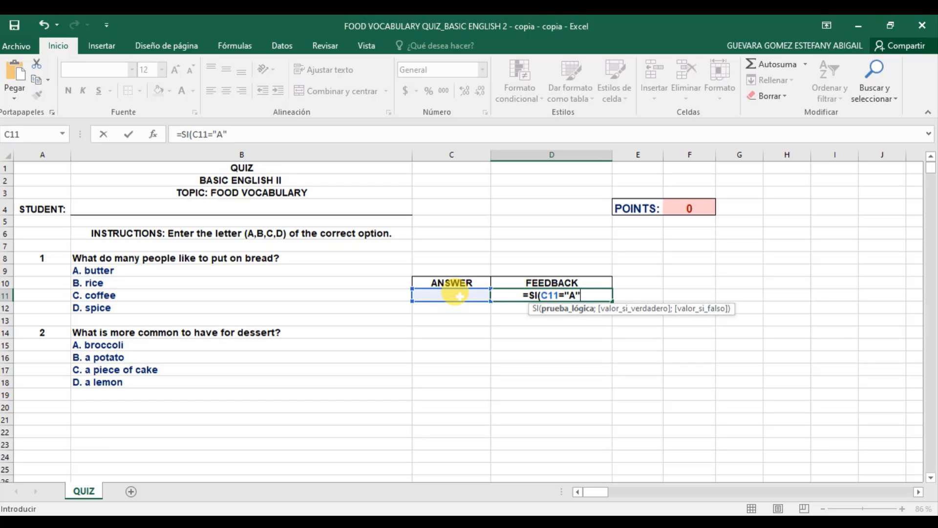
type(";")
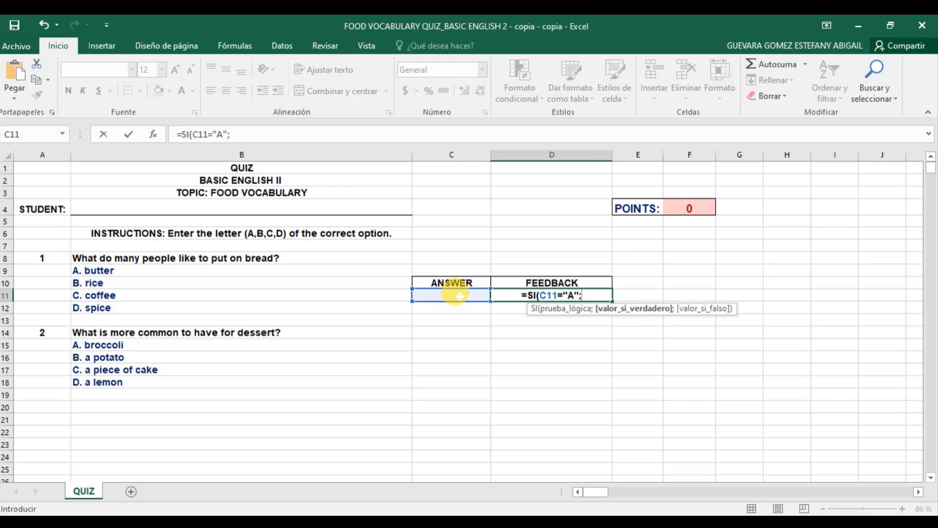
type("\"")
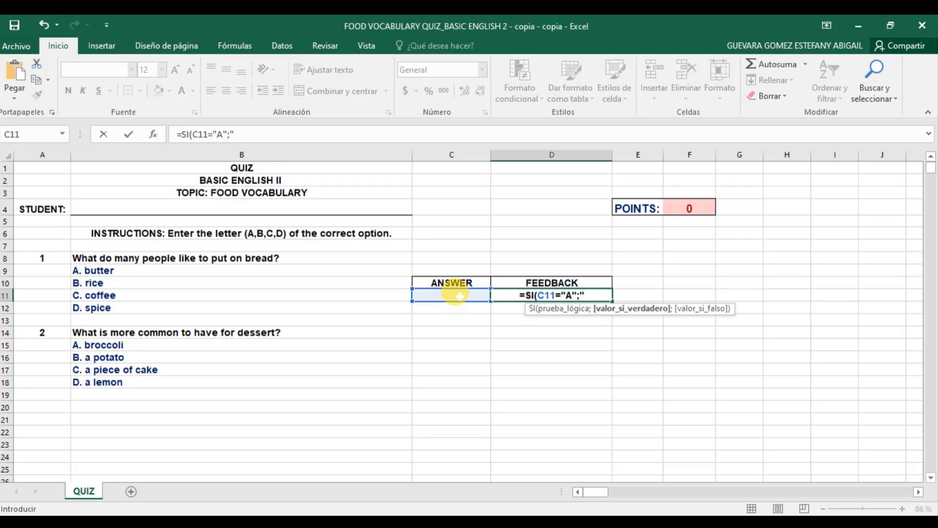
type("CORR")
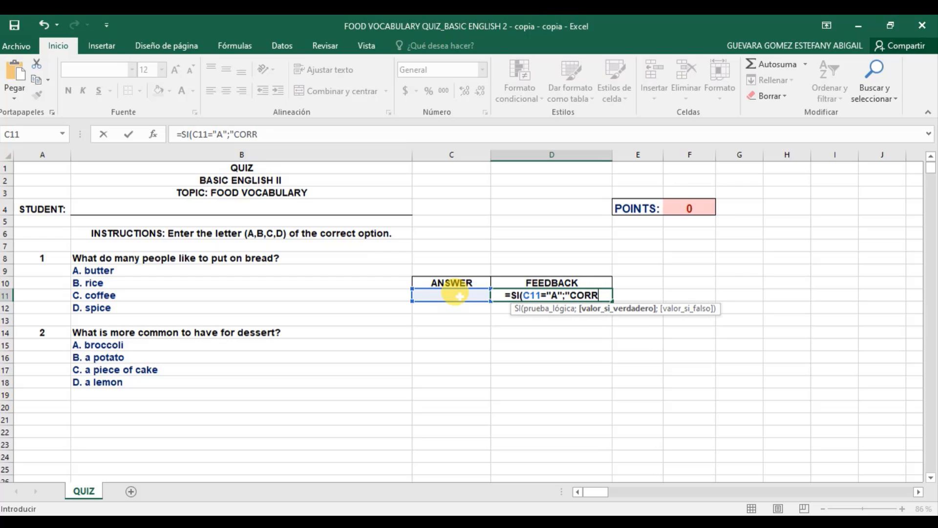
type("ECT\"")
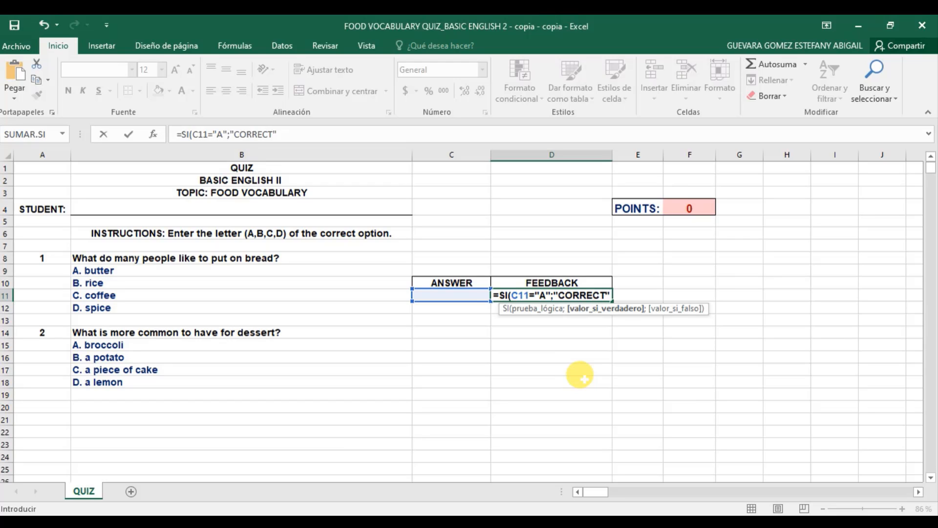
Paste the remaining nested SI clauses for B–D and commit D11's feedback formula
type(";SI(C11=\"B\";\"TRY AGAIN\";SI(C11=\"C\";\"NOT REALLY\";SI(C11=\"D\";\"KEEP WORKING\";\"<-- ENTER YOUR OPTION\"))))")
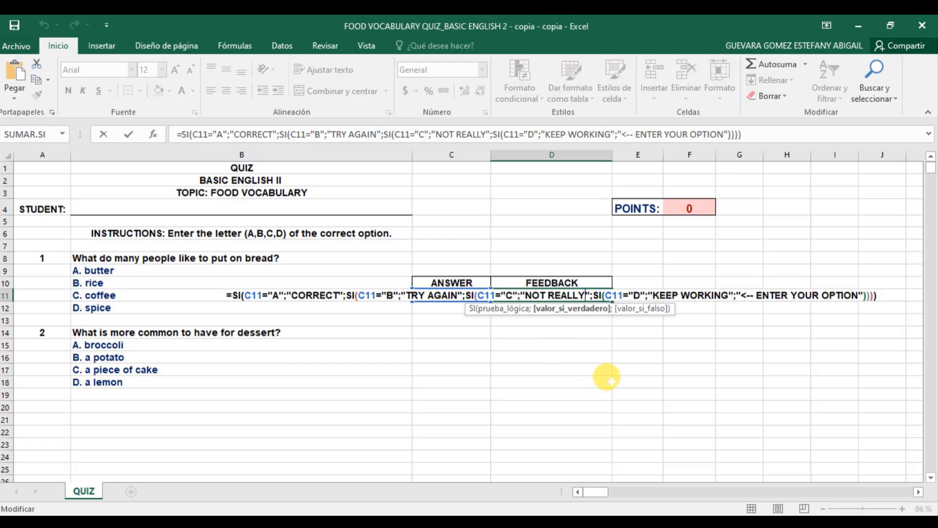
key("Return")
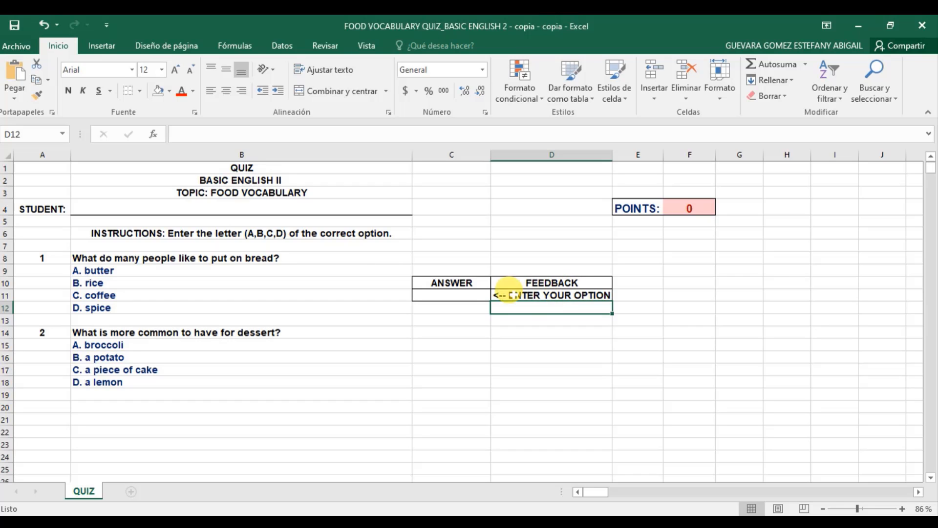
left_click(462, 294)
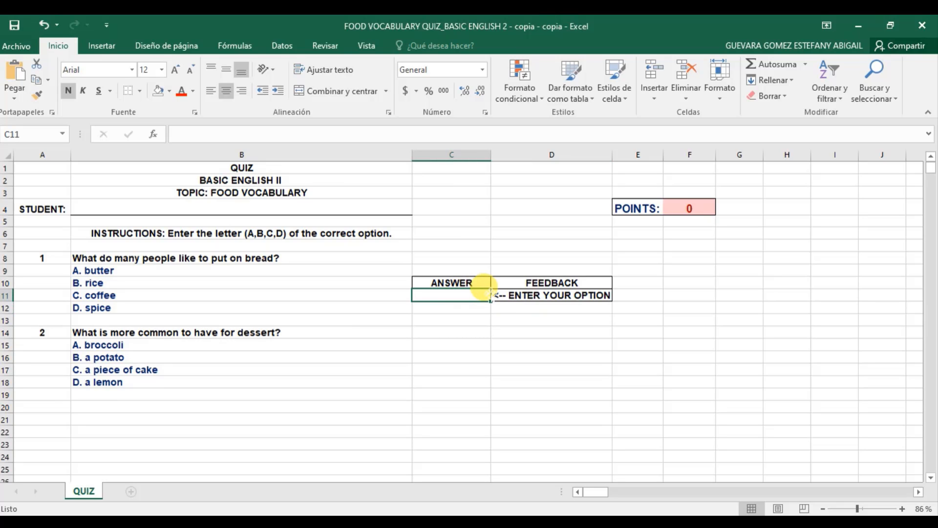
double_click(462, 292)
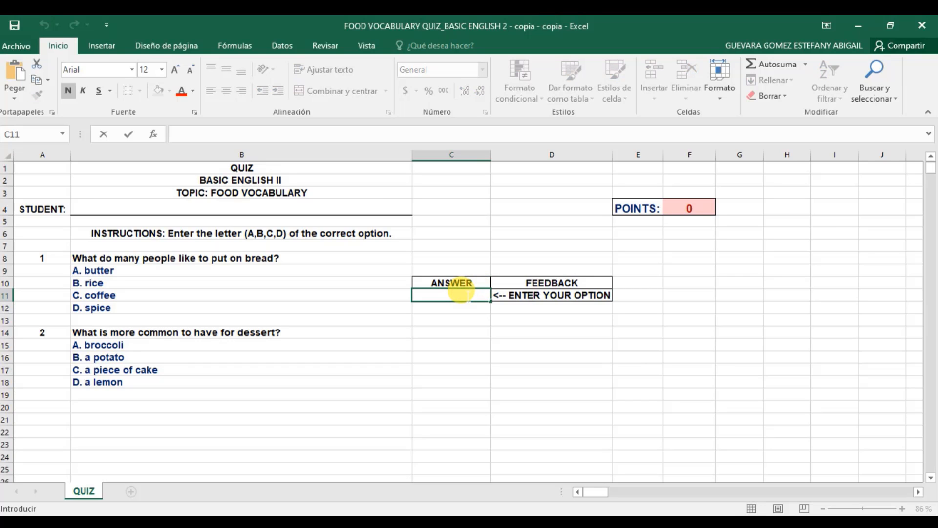
type("ANSWER")
key("Return")
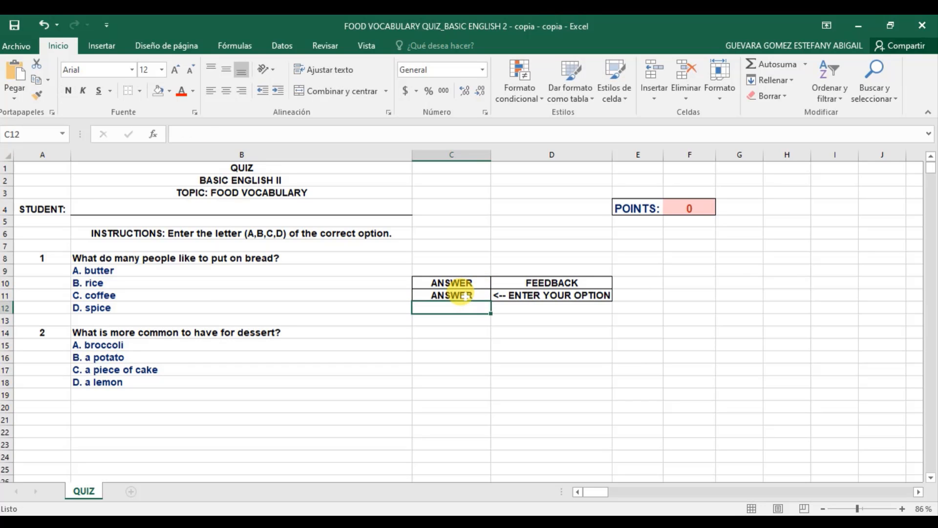
key("BackSpace")
left_click(459, 295)
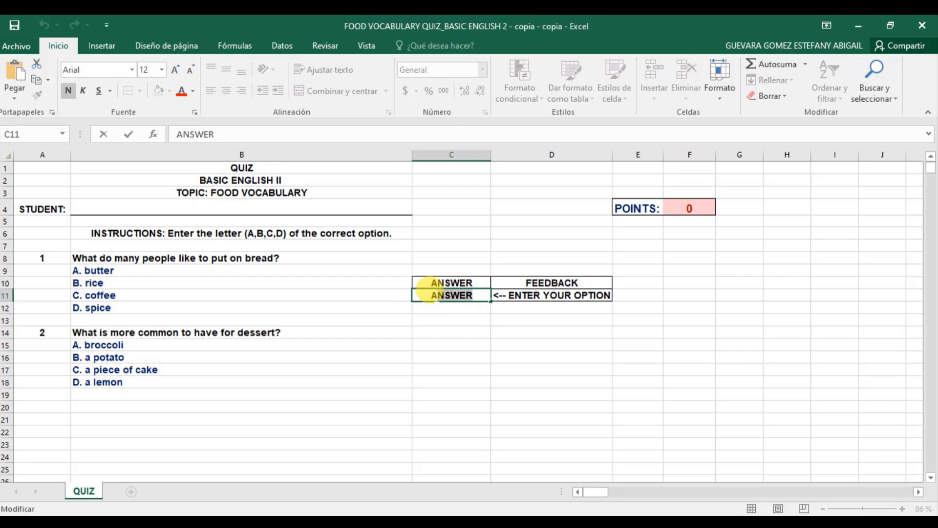
double_click(442, 295)
type("A")
key("Return")
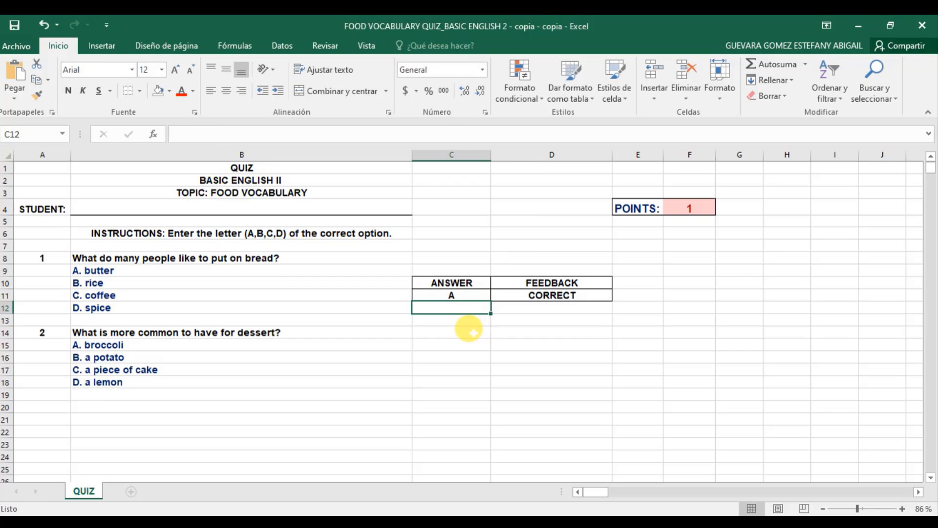
left_click(470, 293)
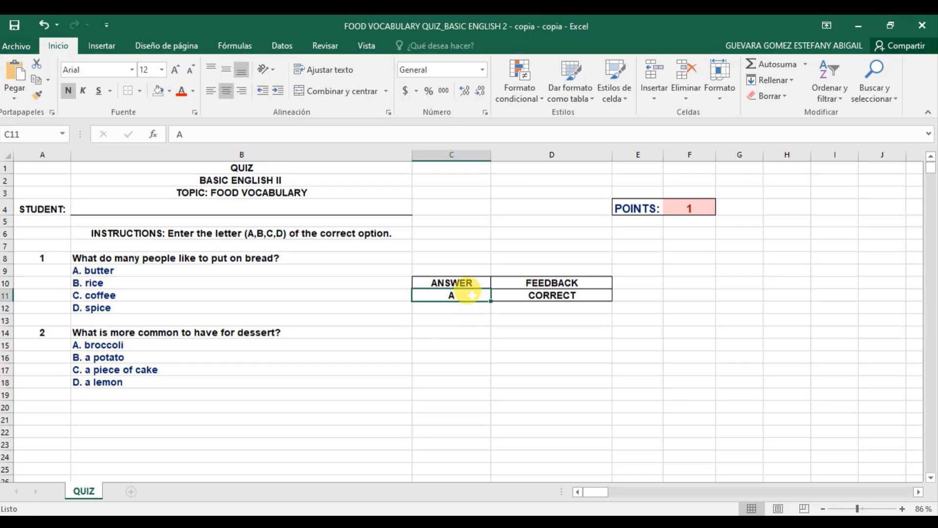
double_click(468, 292)
key("BackSpace")
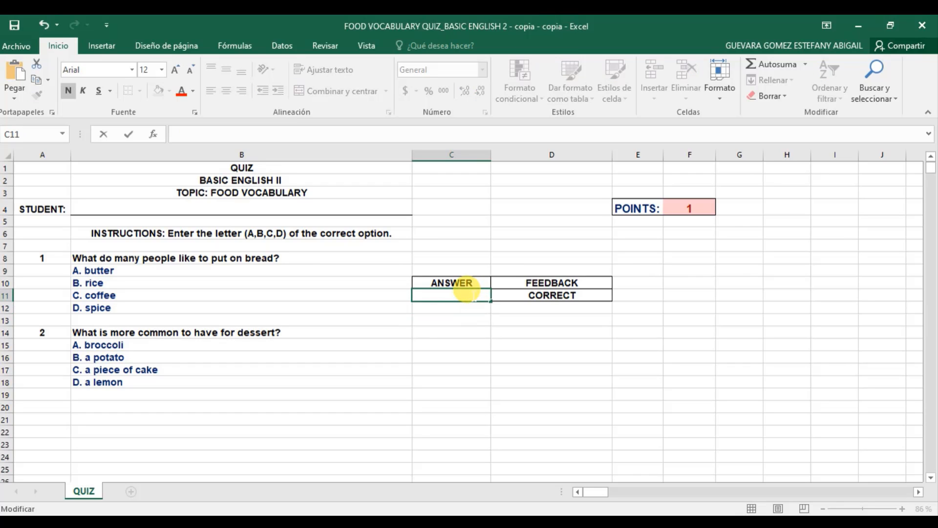
type("B")
key("Return")
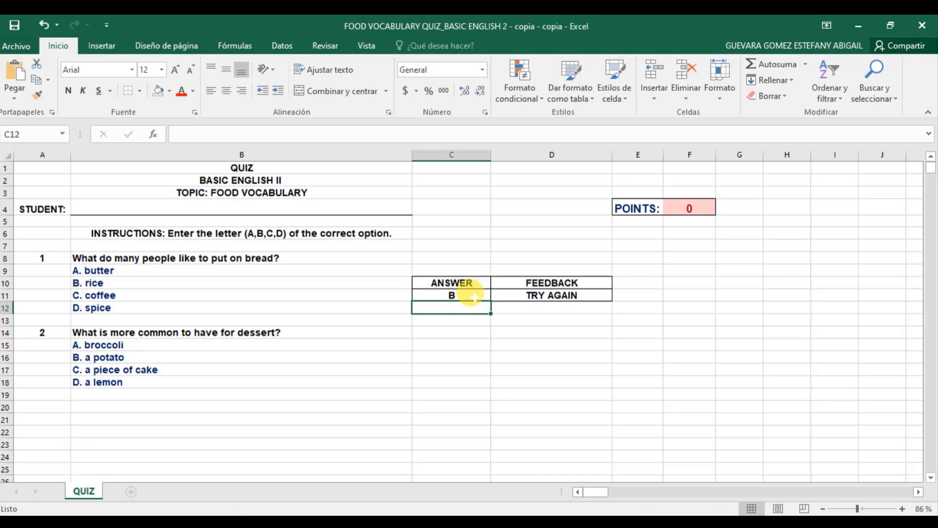
double_click(467, 295)
key("BackSpace")
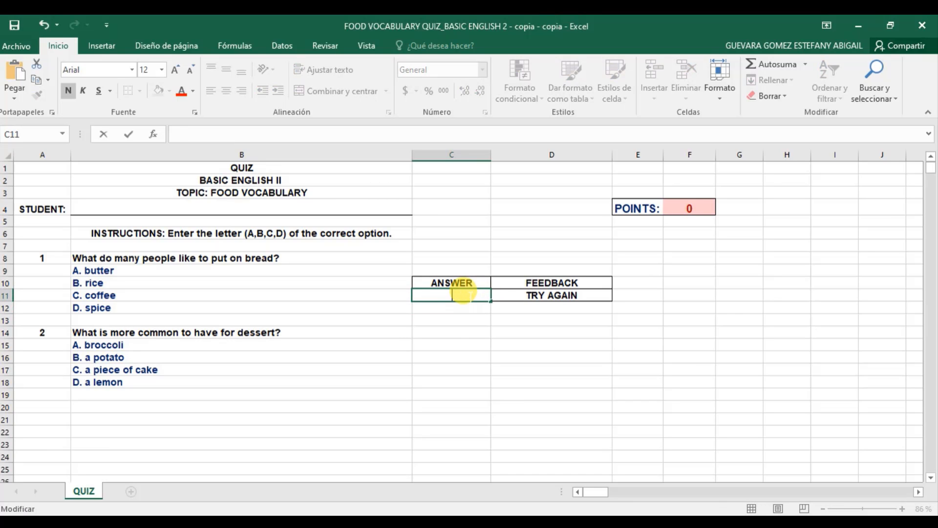
left_click(511, 306)
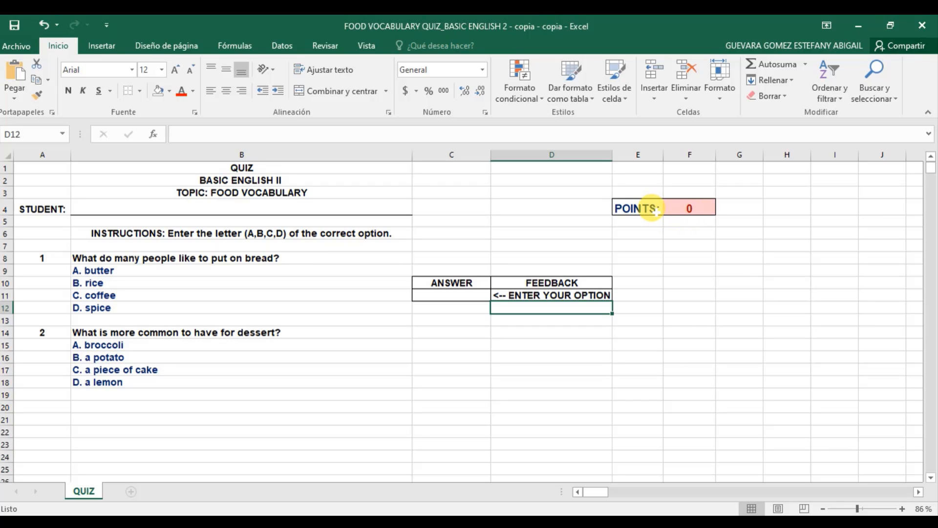
left_click(699, 208)
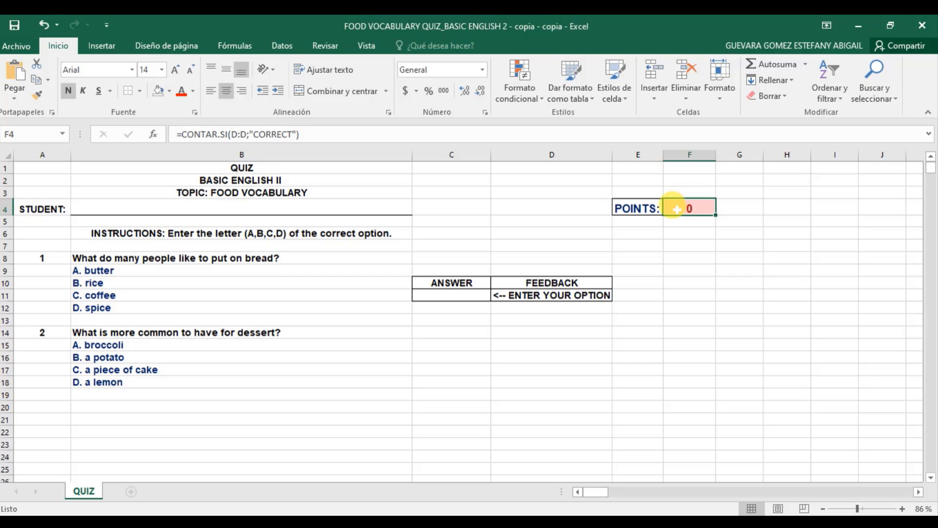
double_click(689, 208)
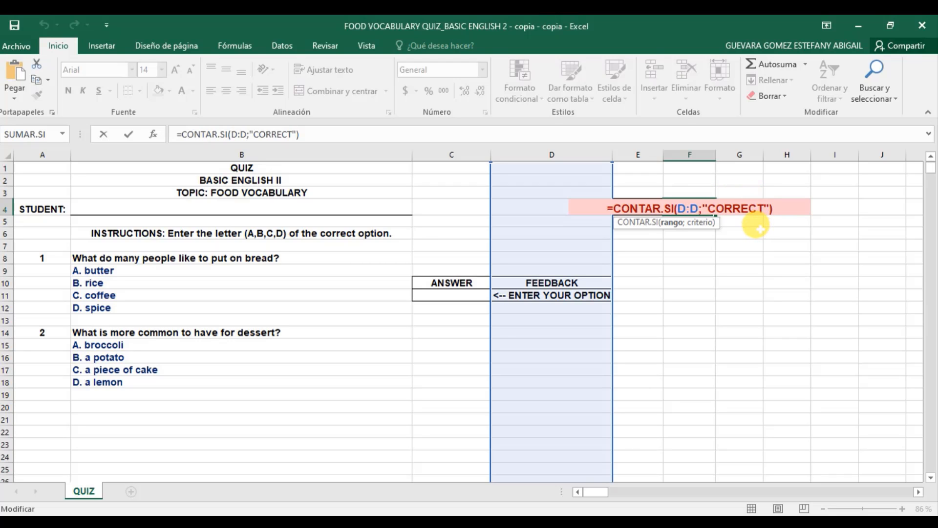
key("Return")
left_click(690, 207)
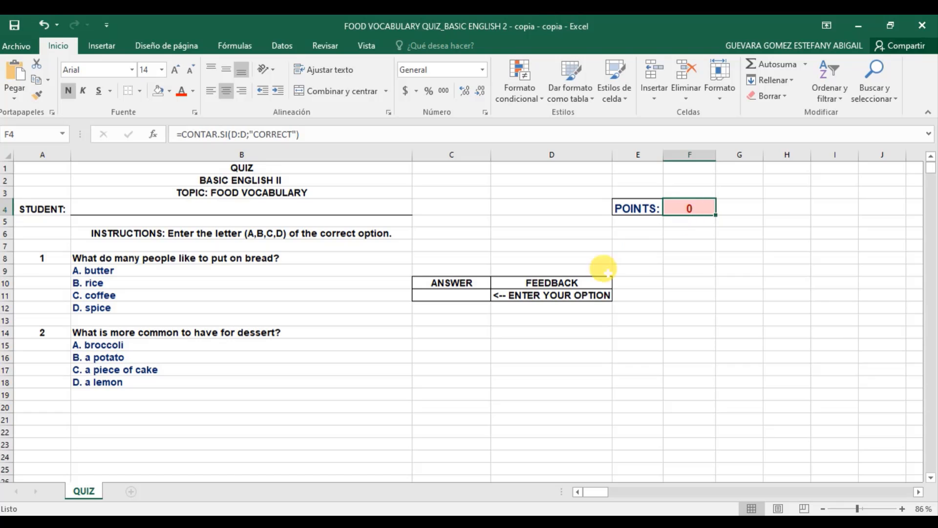
left_click(580, 316)
left_click(580, 296)
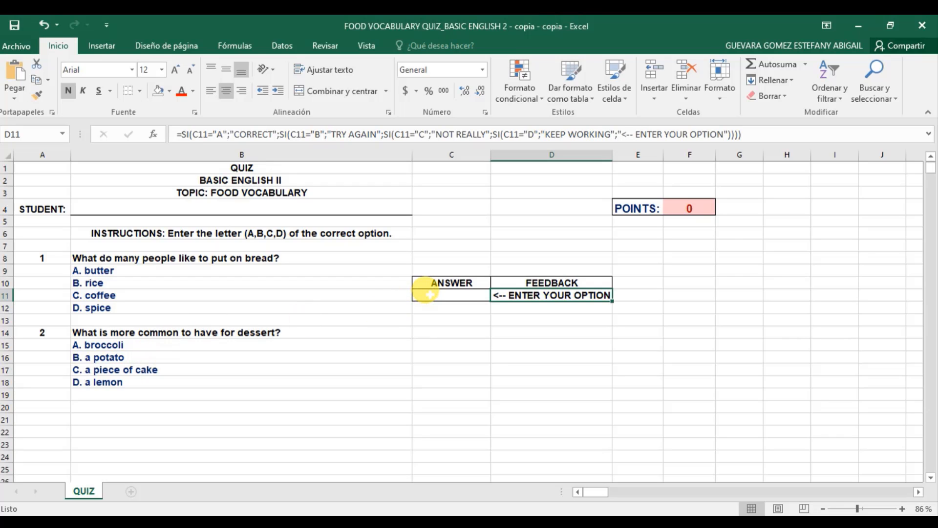
Copy the ANSWER/FEEDBACK block C10:D11 and paste it into C14:D15 beside question 2
left_click_drag(436, 280, 519, 293)
right_click(457, 283)
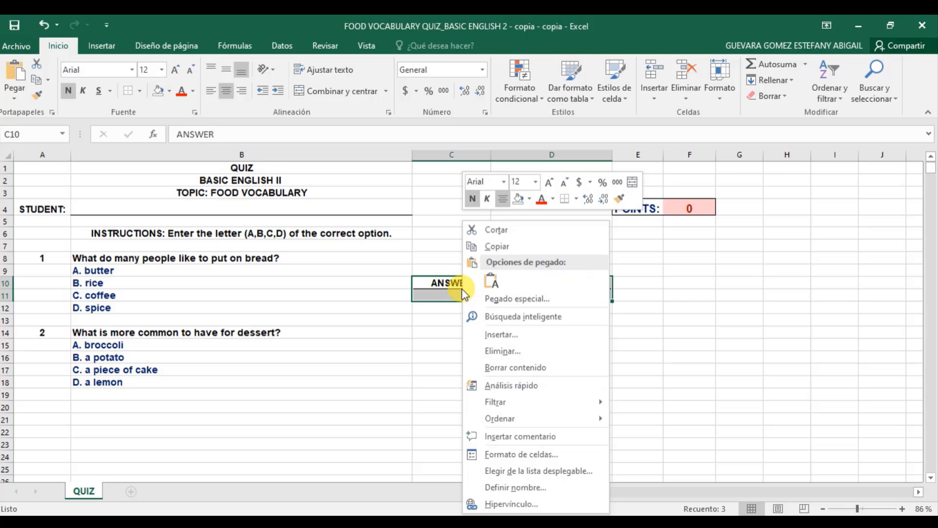
left_click(503, 244)
left_click(438, 331)
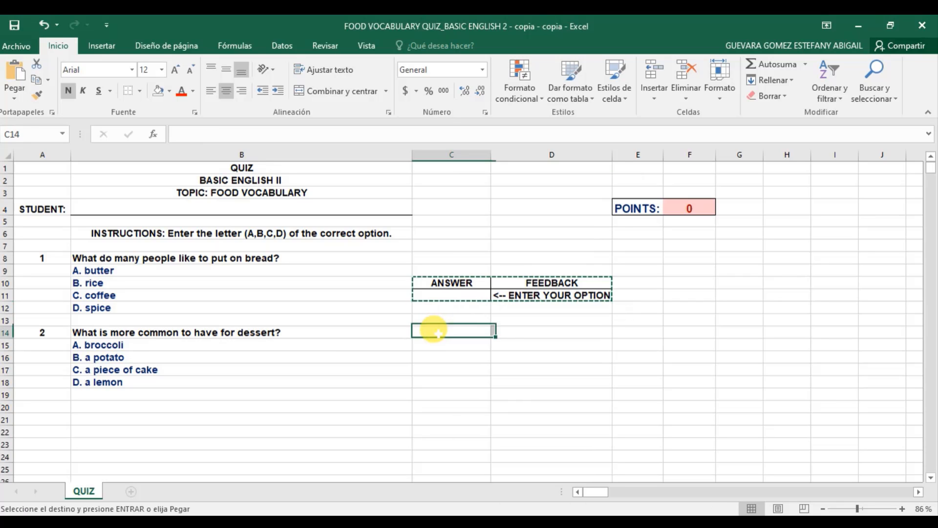
left_click_drag(438, 331, 503, 342)
right_click(471, 344)
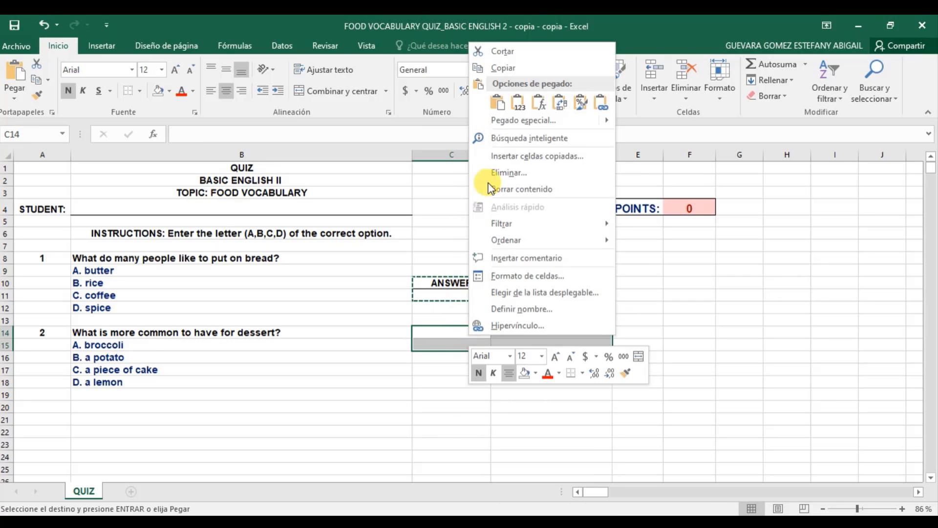
left_click(498, 102)
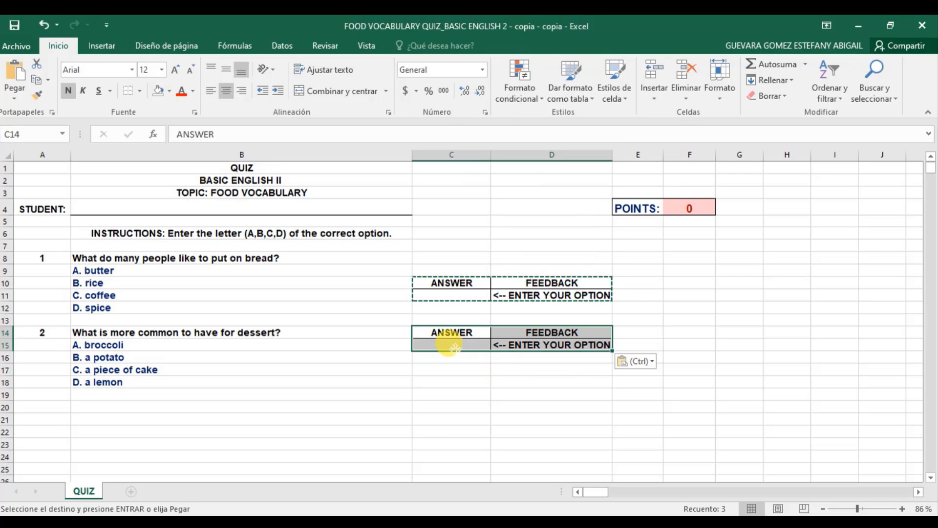
left_click(473, 378)
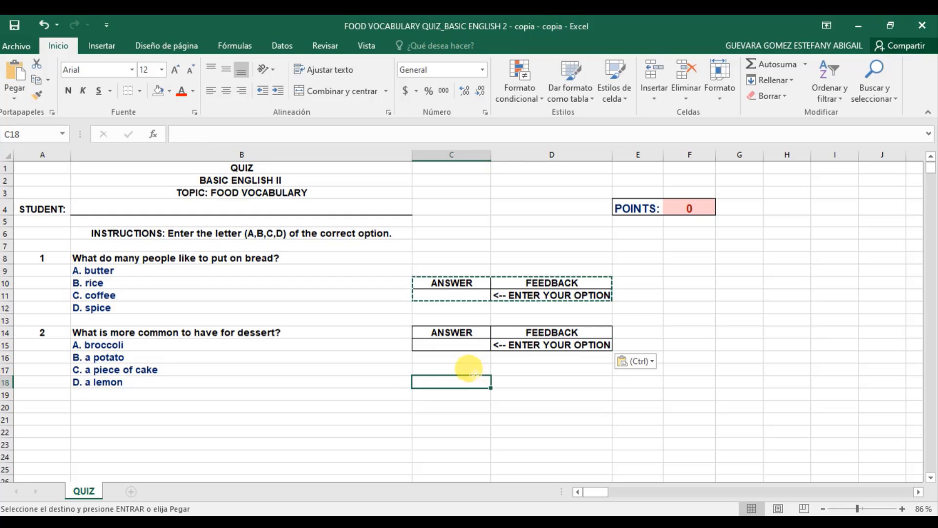
double_click(474, 377)
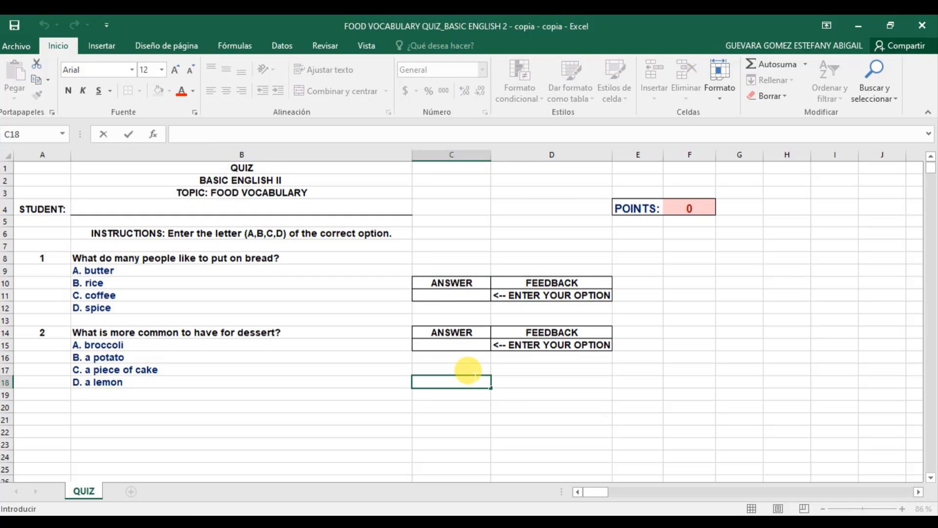
left_click(519, 343)
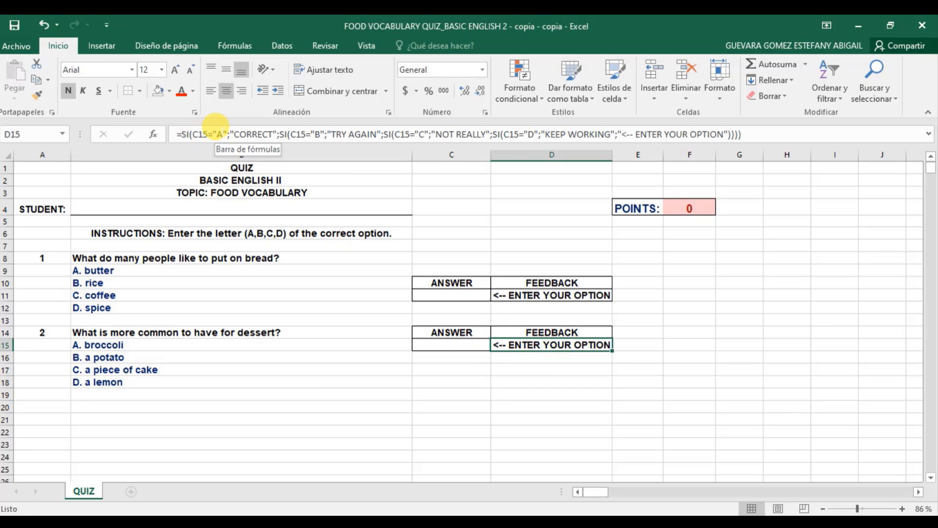
left_click(215, 127)
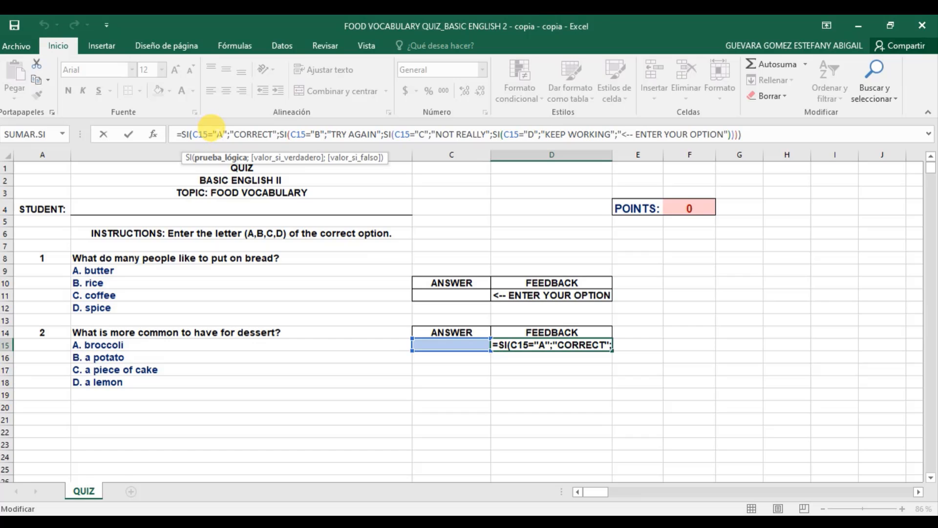
double_click(218, 133)
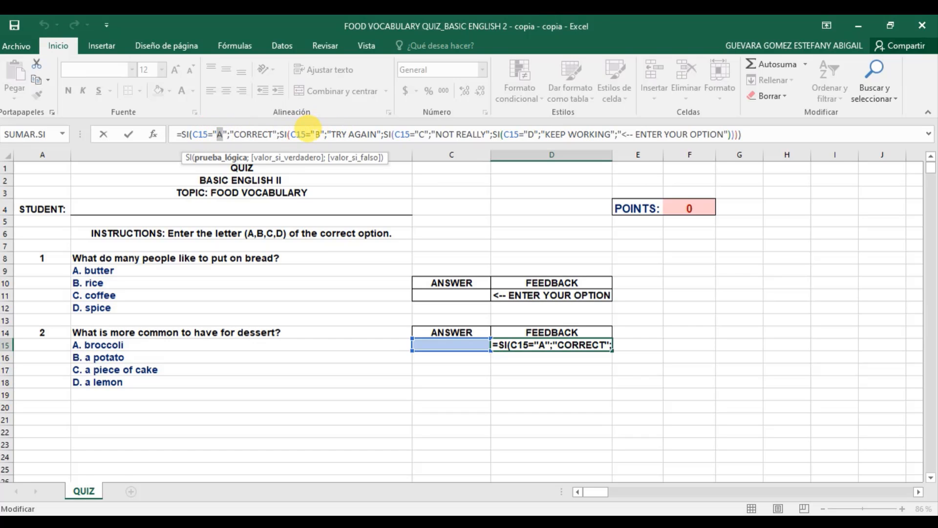
double_click(317, 134)
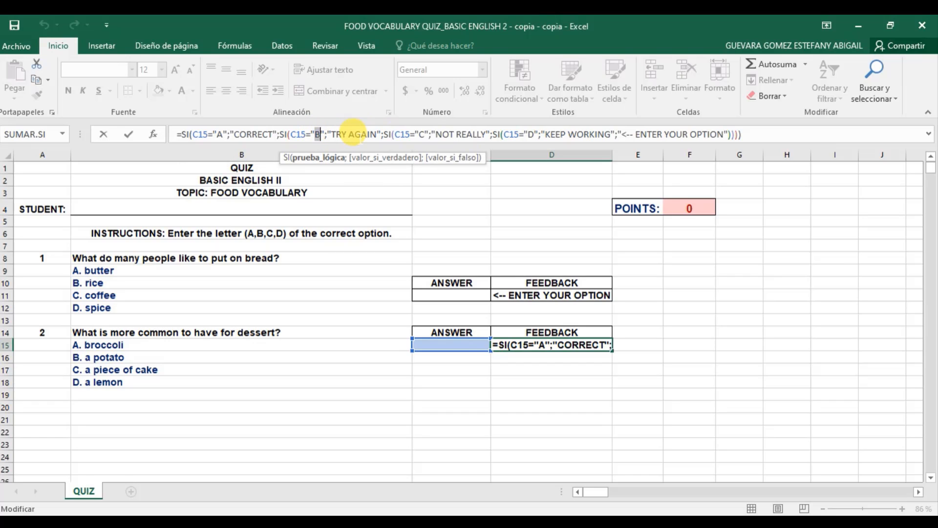
left_click(461, 345)
left_click(466, 365)
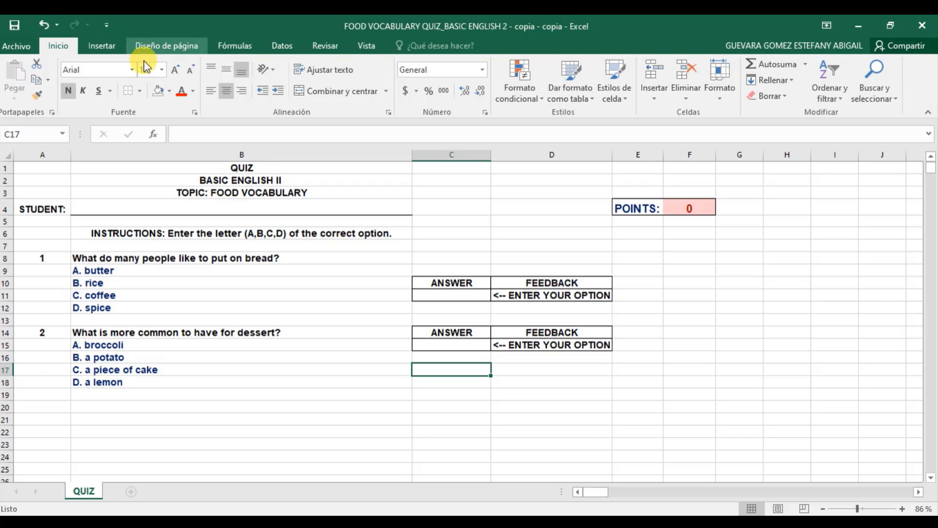
Clear the Bloqueada (Locked) setting on student-name cell B4 via Formato de celdas
left_click(145, 208)
right_click(145, 208)
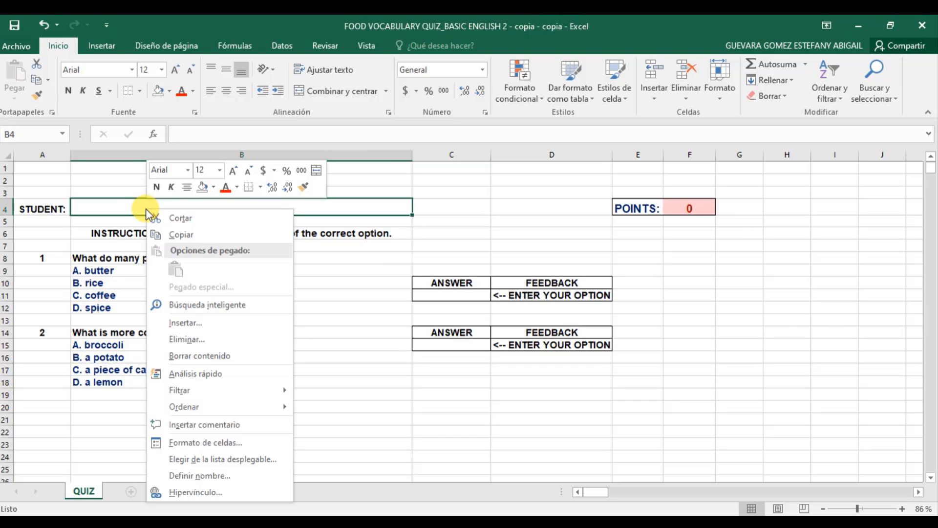
left_click(119, 208)
right_click(120, 206)
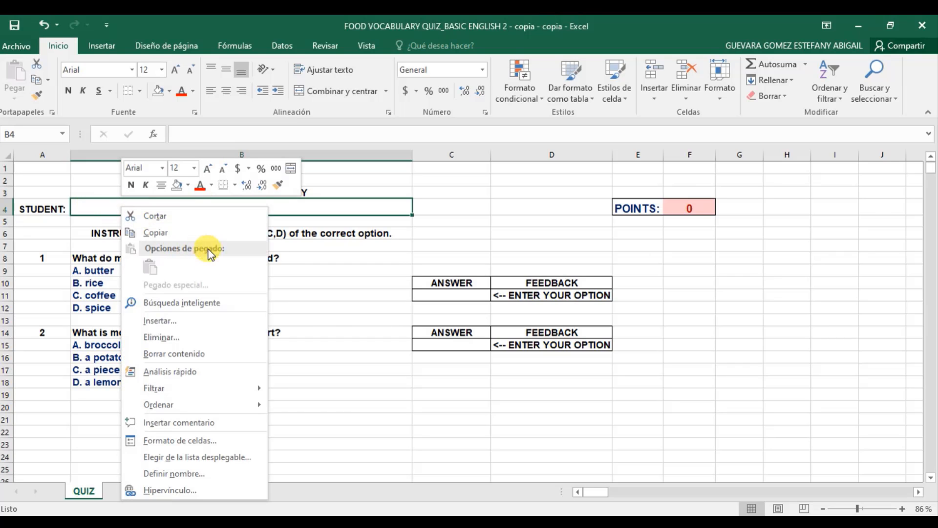
left_click(232, 444)
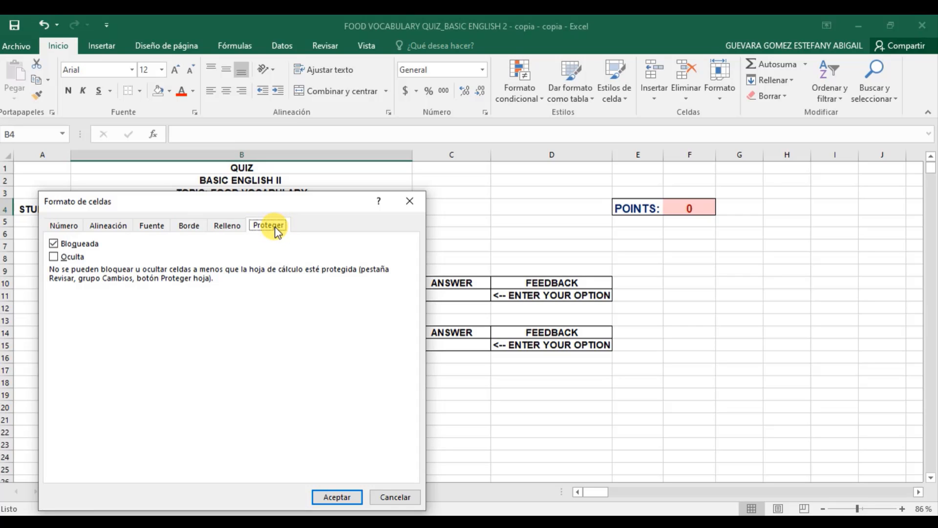
left_click(53, 243)
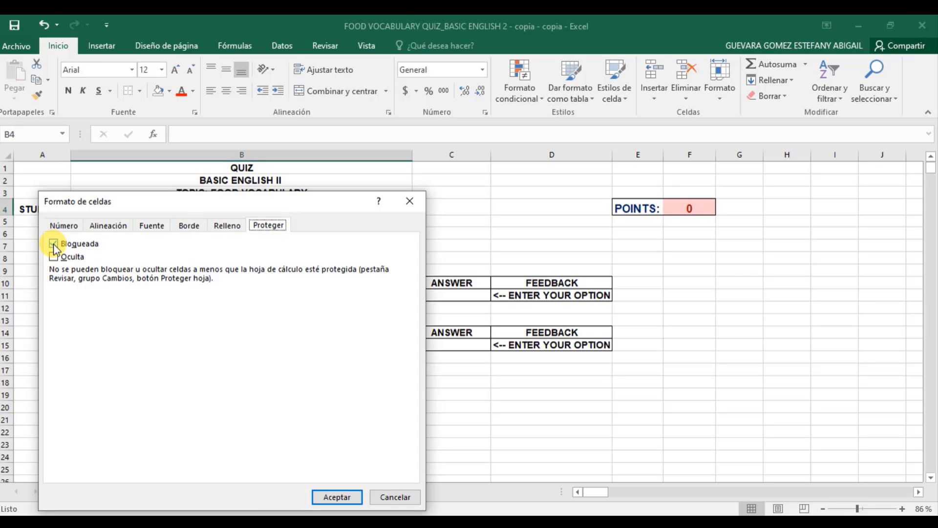
left_click(54, 244)
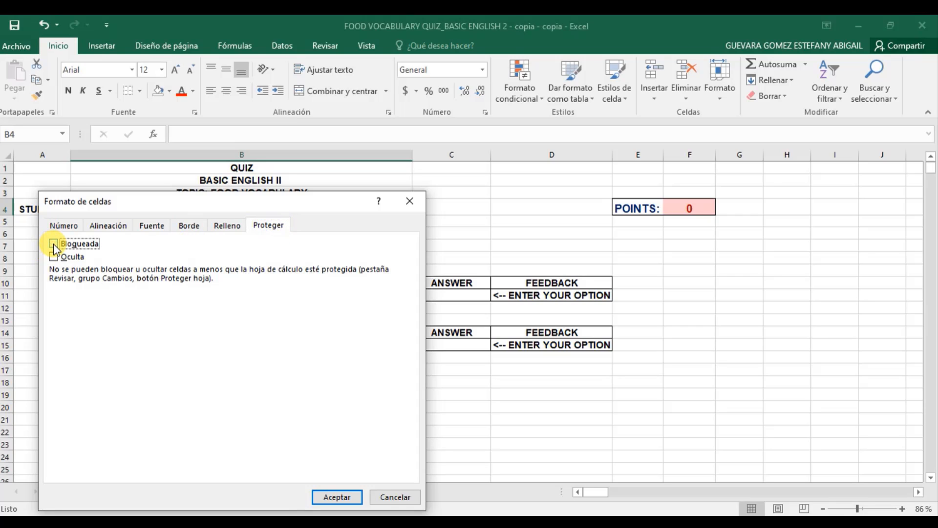
left_click(330, 496)
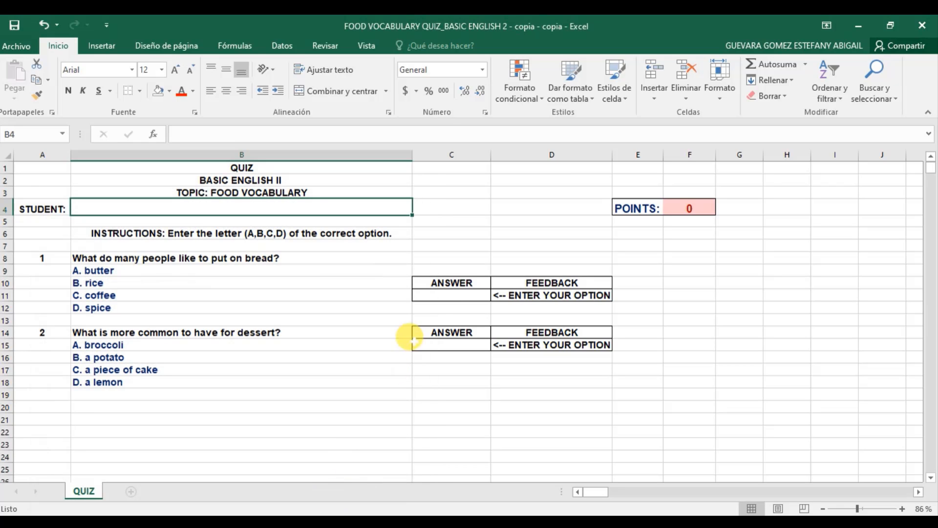
Uncheck Bloqueada for answer cells C11 and C15 in Formato de celdas > Proteger
left_click(455, 293)
right_click(456, 295)
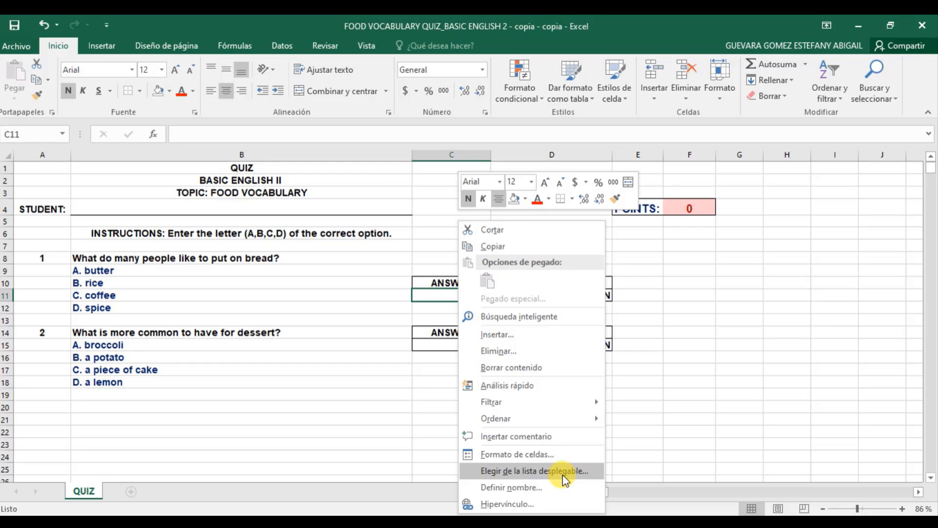
left_click(562, 455)
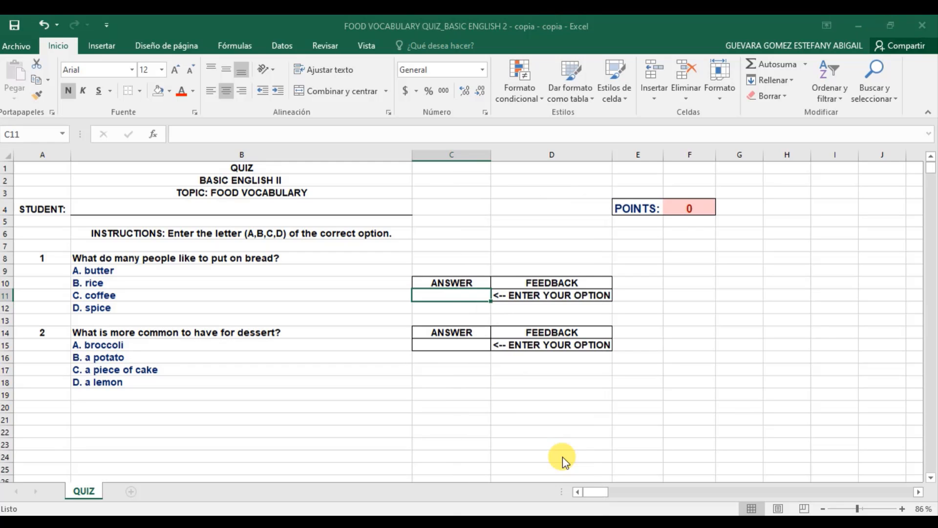
left_click(384, 244)
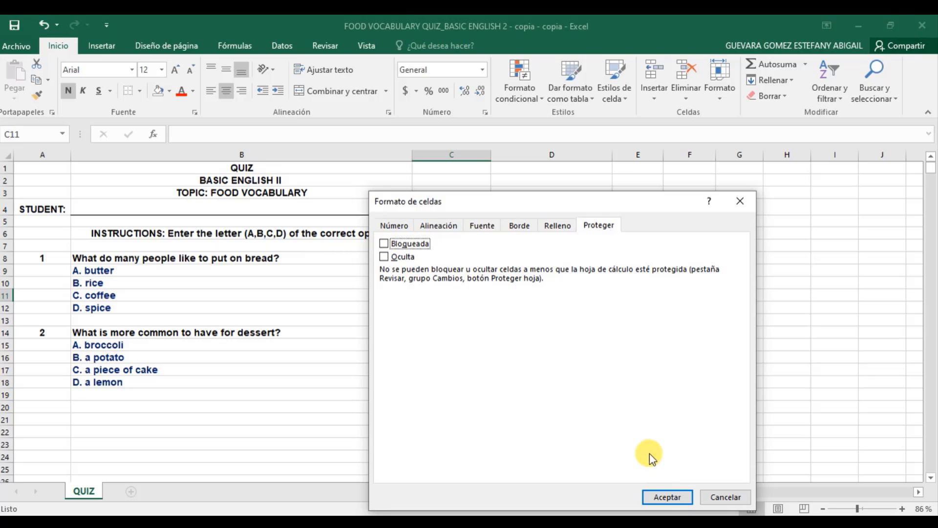
left_click(669, 497)
left_click(461, 346)
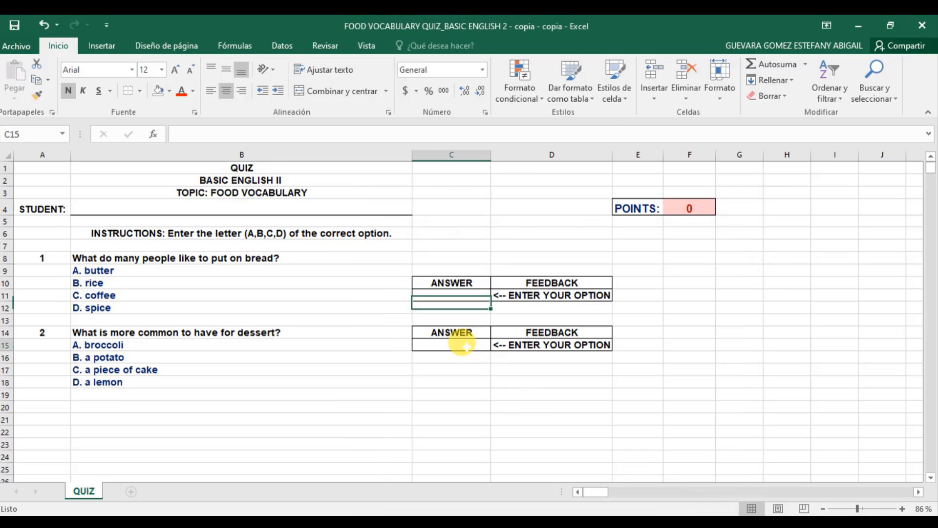
right_click(467, 350)
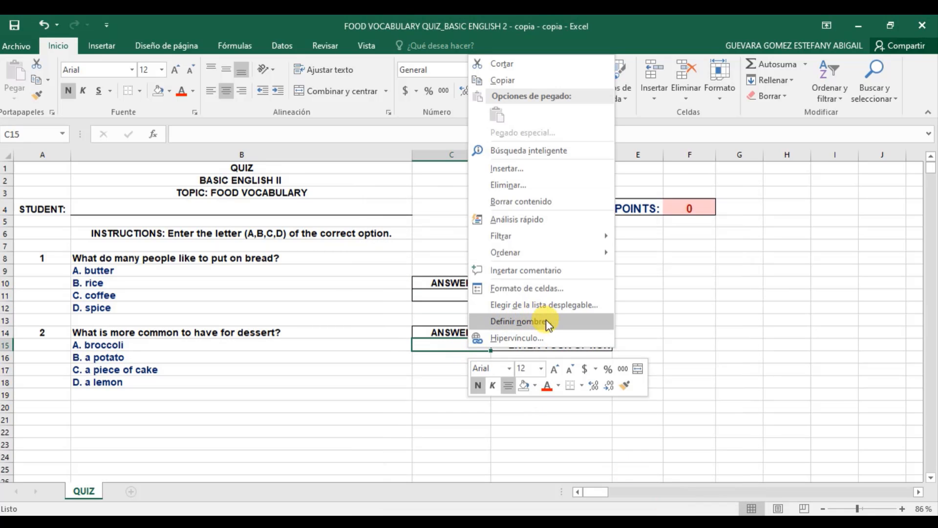
left_click(551, 289)
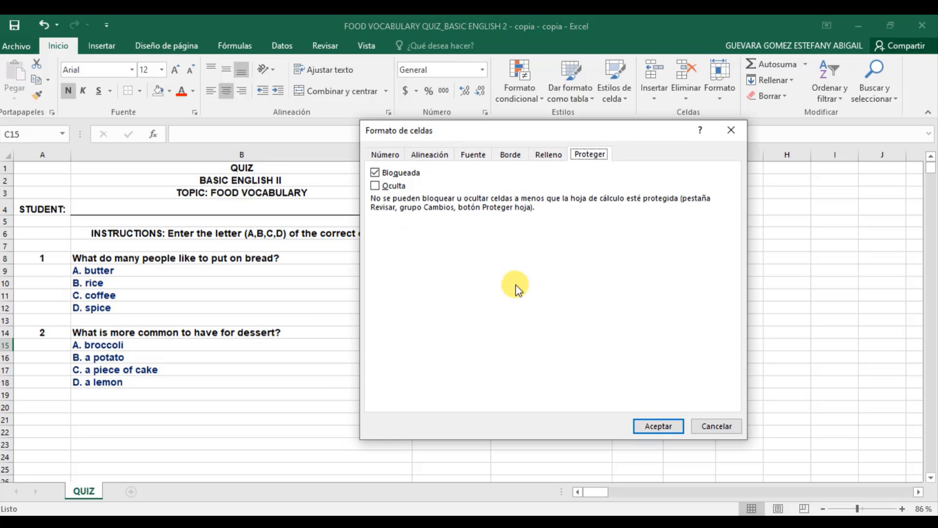
left_click(376, 174)
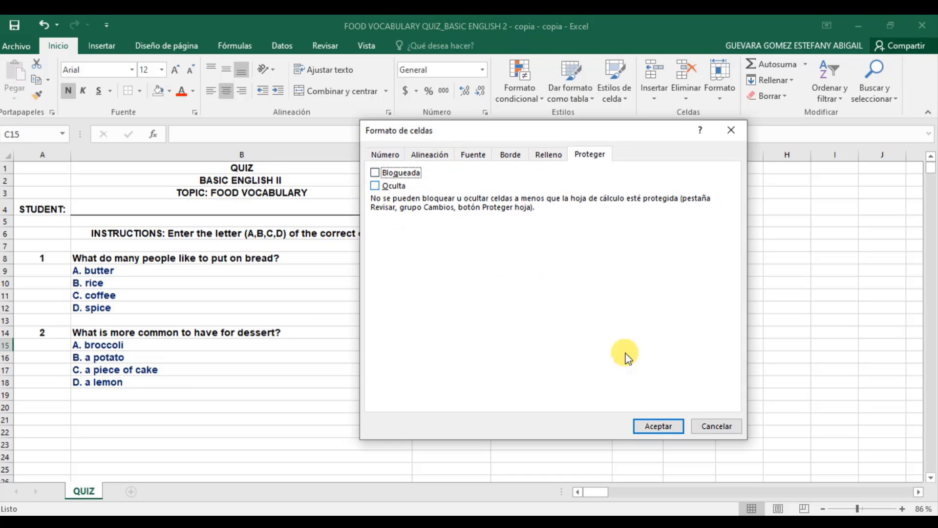
left_click(658, 425)
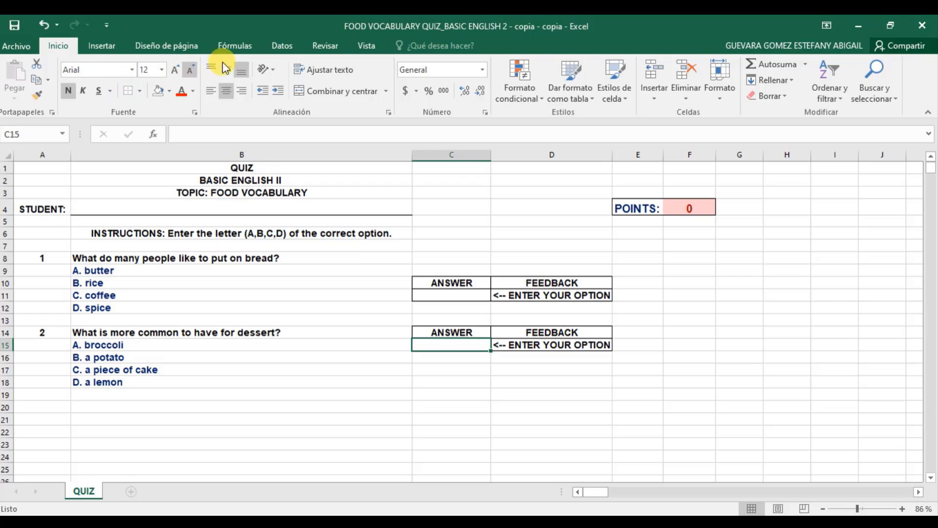
Protect the QUIZ sheet from Revisar > Proteger hoja with a password, then confirm it
left_click(316, 46)
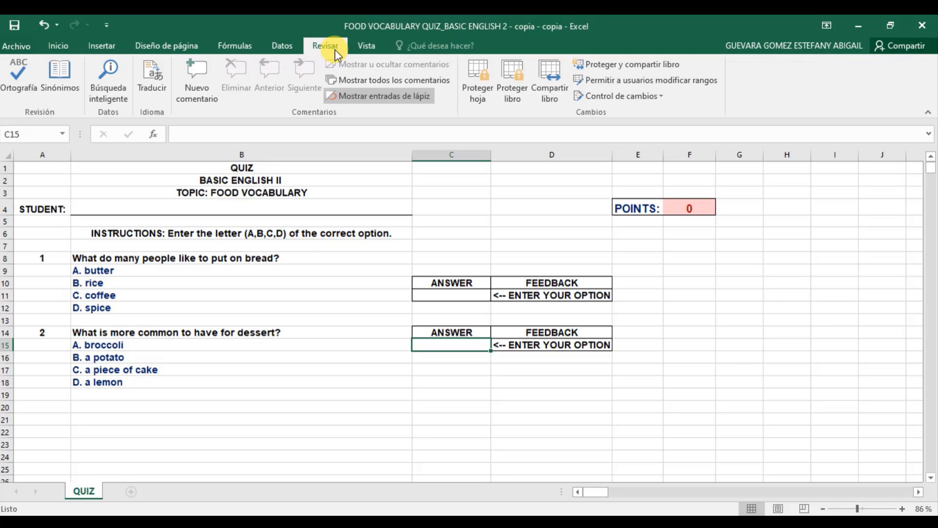
left_click(479, 81)
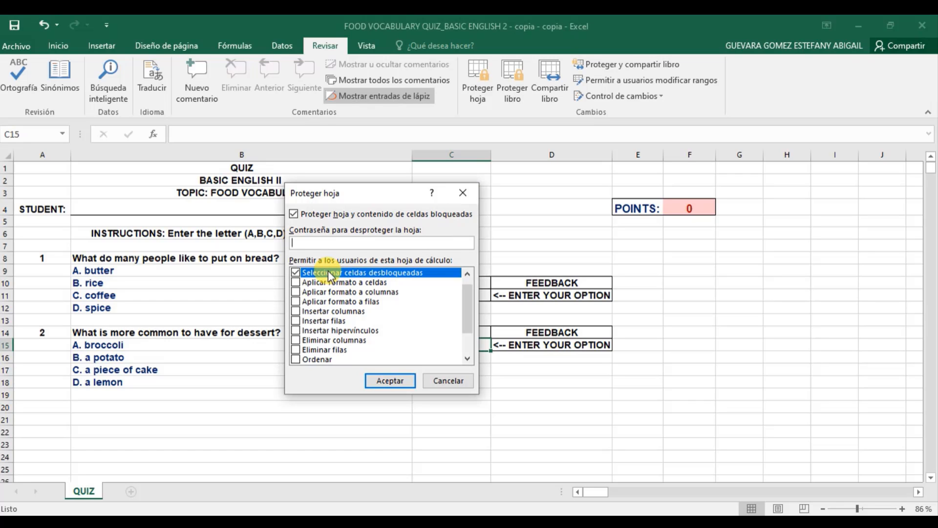
type("12")
left_click(390, 380)
type("12")
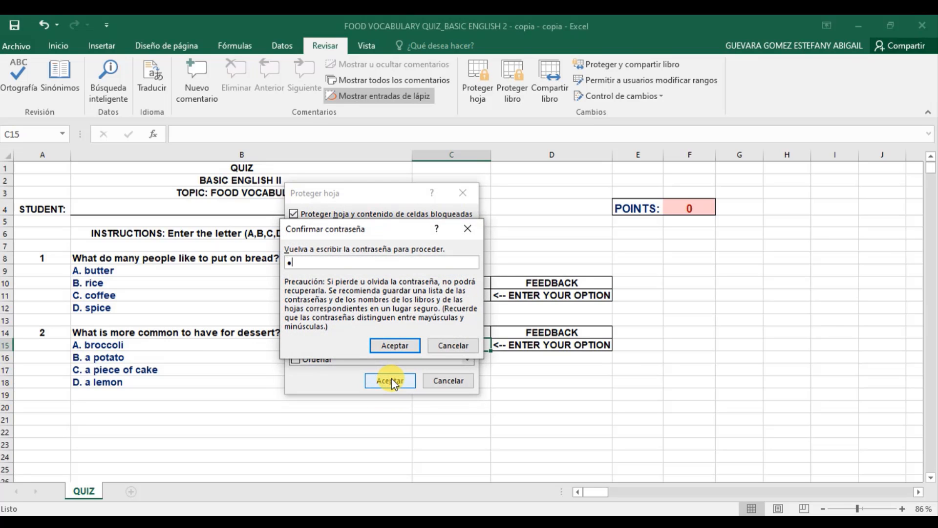
type("34")
left_click(391, 346)
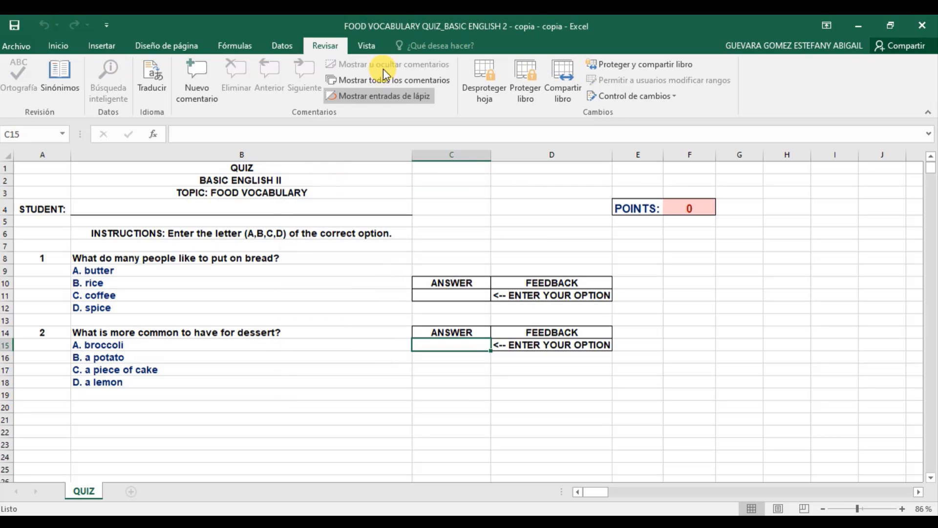
Untick Líneas de cuadrícula on the Vista tab to hide the sheet's gridlines
left_click(367, 45)
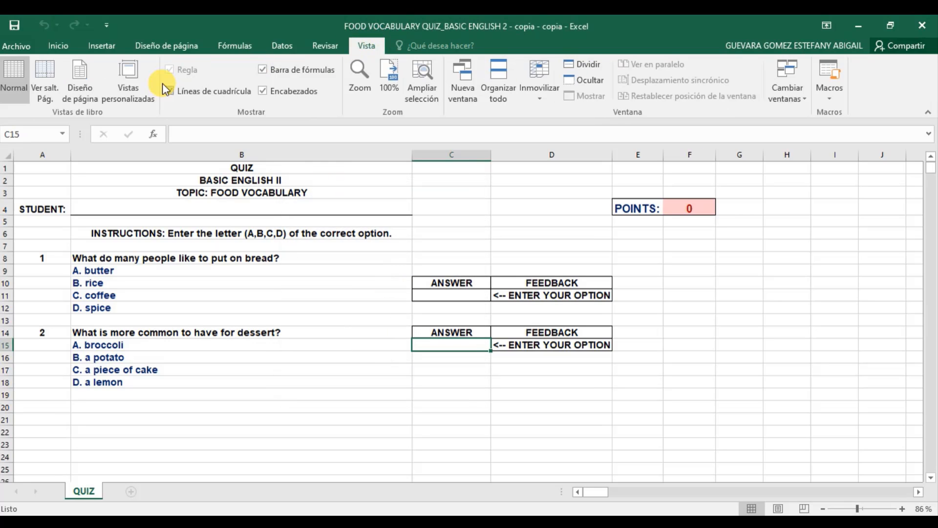
left_click(171, 92)
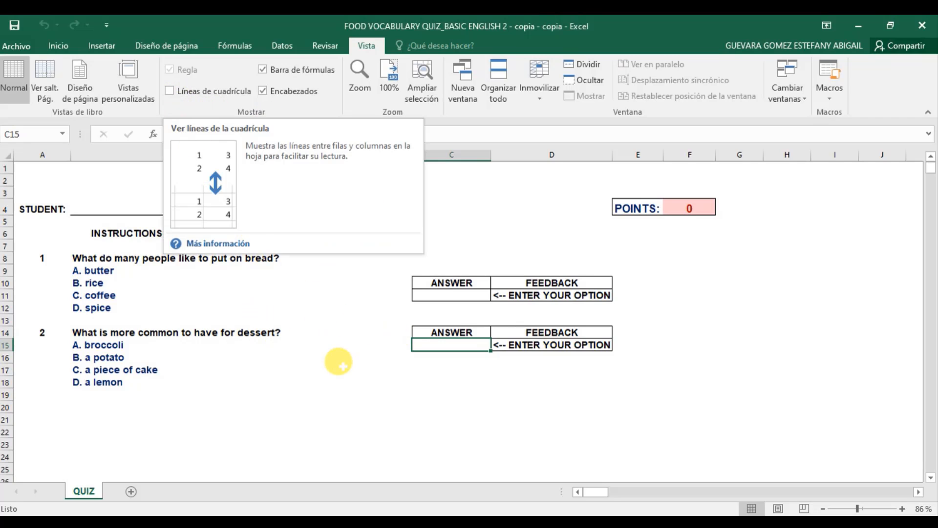
Enter A as question 2's answer in C15, making feedback CORRECT and POINTS 1
double_click(441, 340)
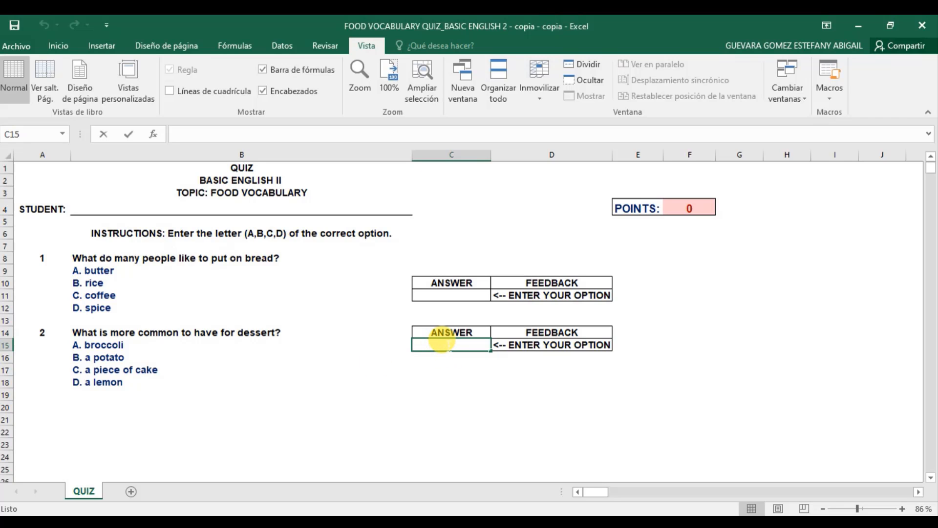
type("A")
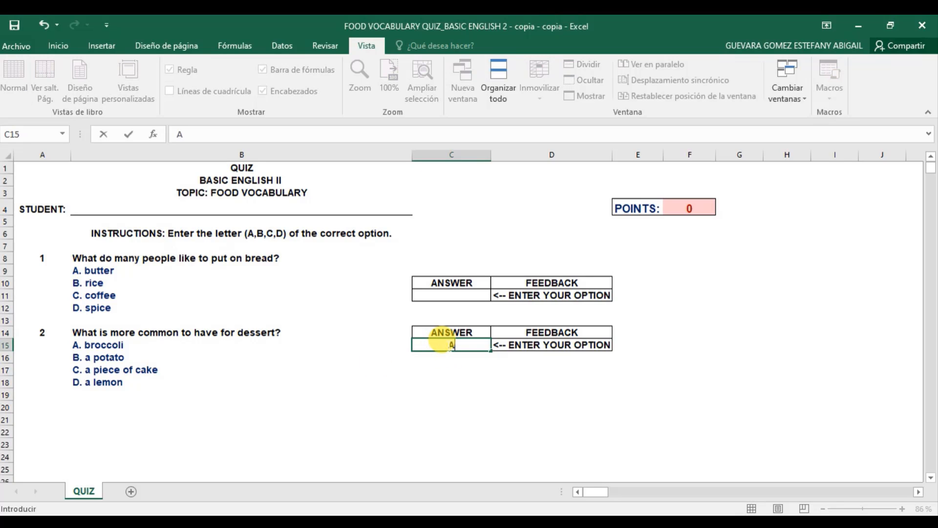
key("Return")
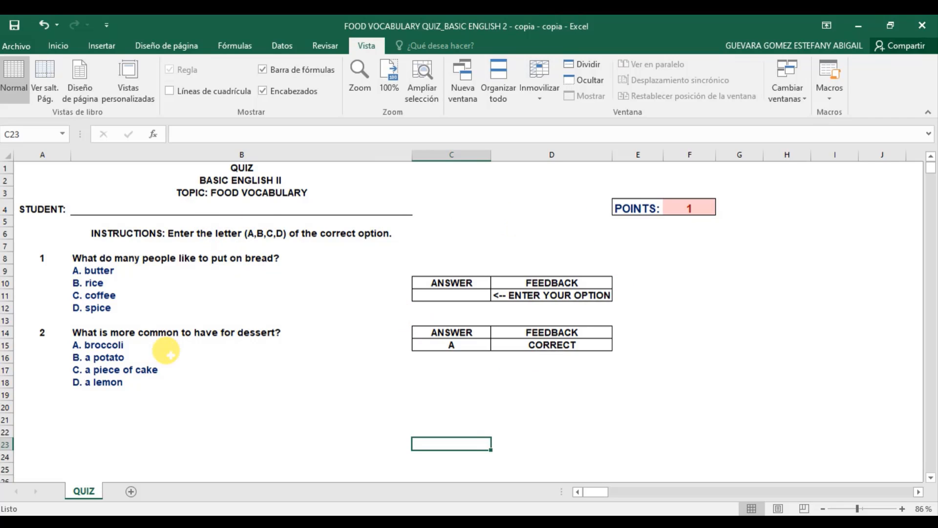
Type the student's first name into cell B4
left_click(100, 200)
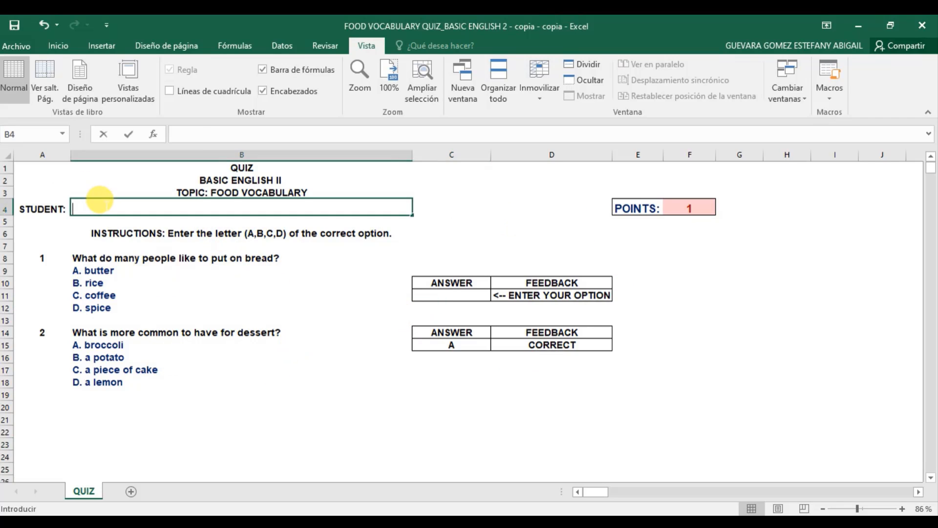
type("ESTE")
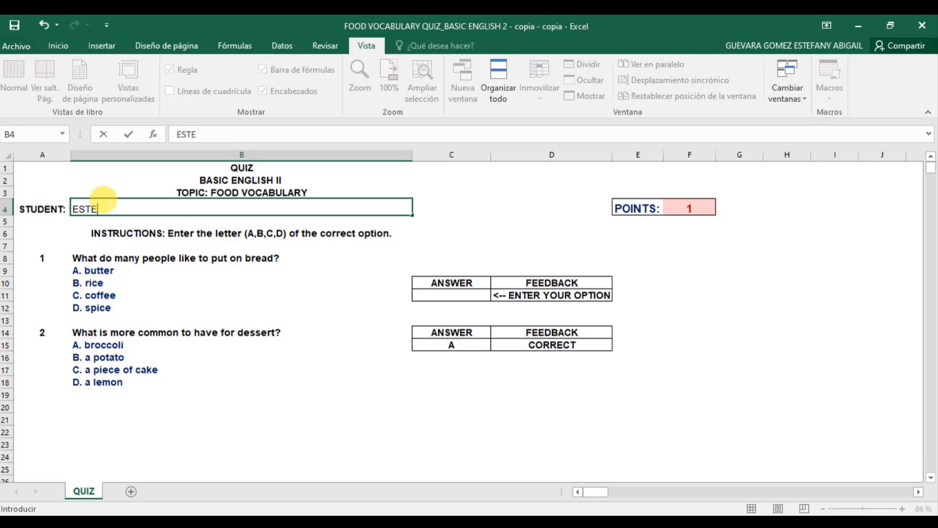
type("FANY")
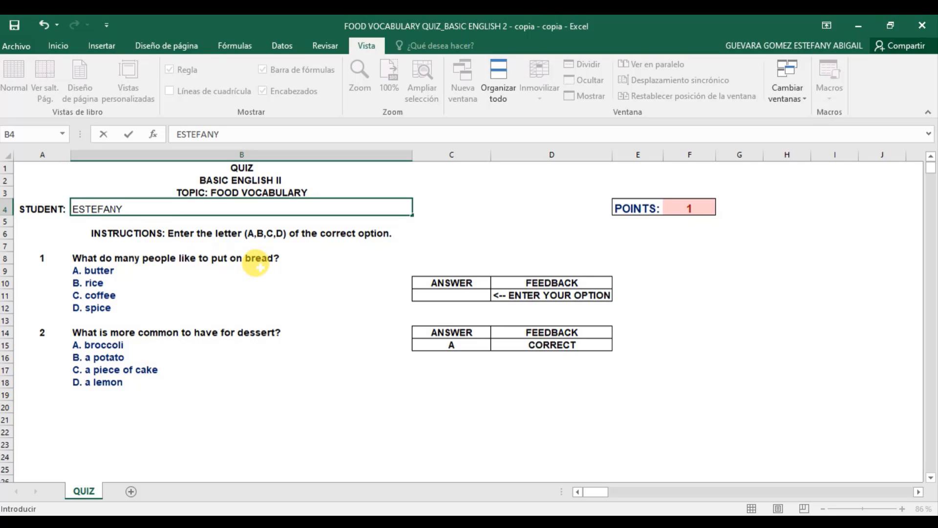
key("ctrl+Return")
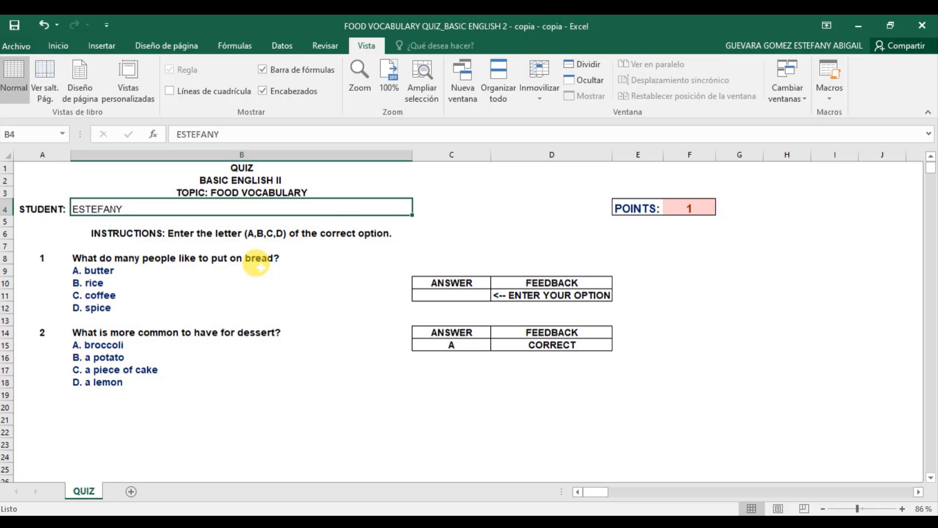